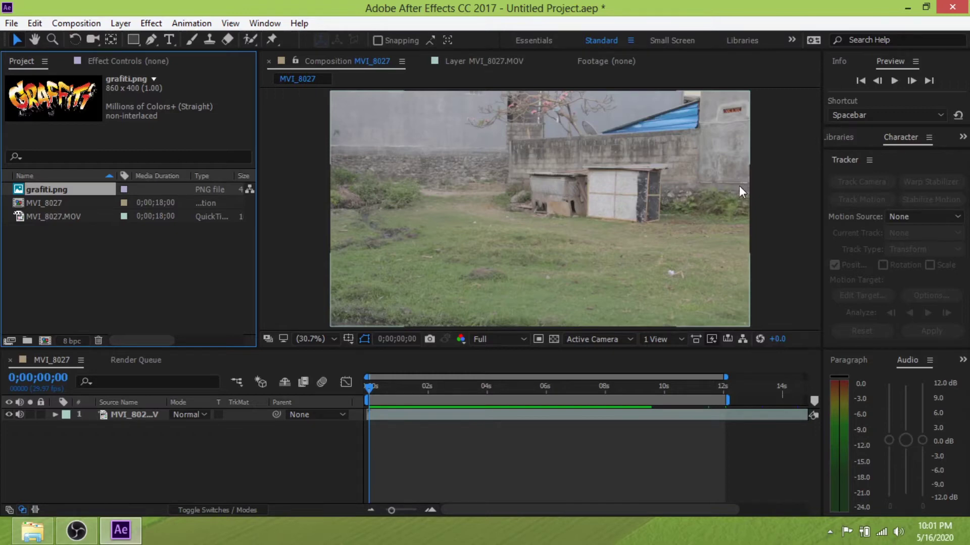
# Scrub through the MVI_8027.MOV footage to preview the clip
pyautogui.moveTo(372, 390)
pyautogui.mouseDown()
pyautogui.moveTo(507, 387)
pyautogui.moveTo(368, 387)
pyautogui.mouseUp()
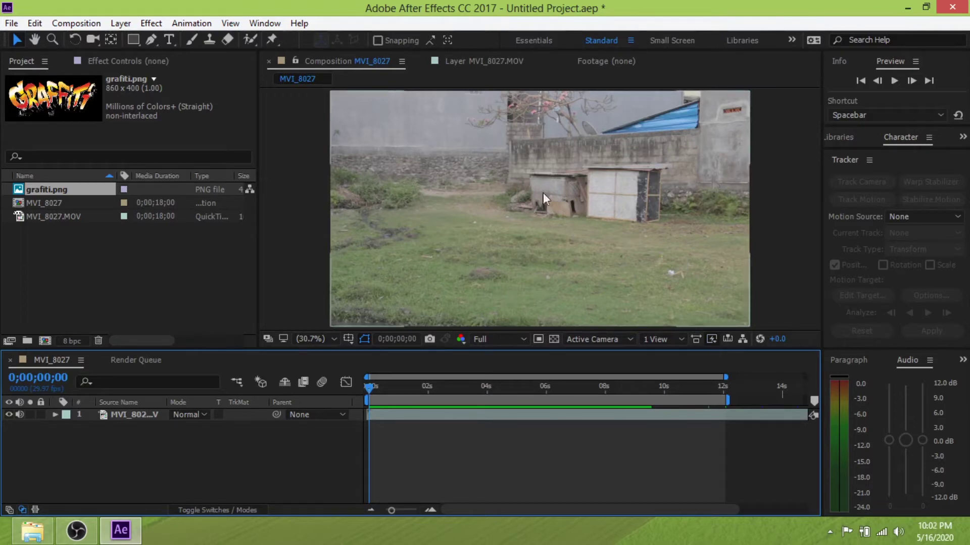
pyautogui.moveTo(372, 387); pyautogui.dragTo(608, 386)
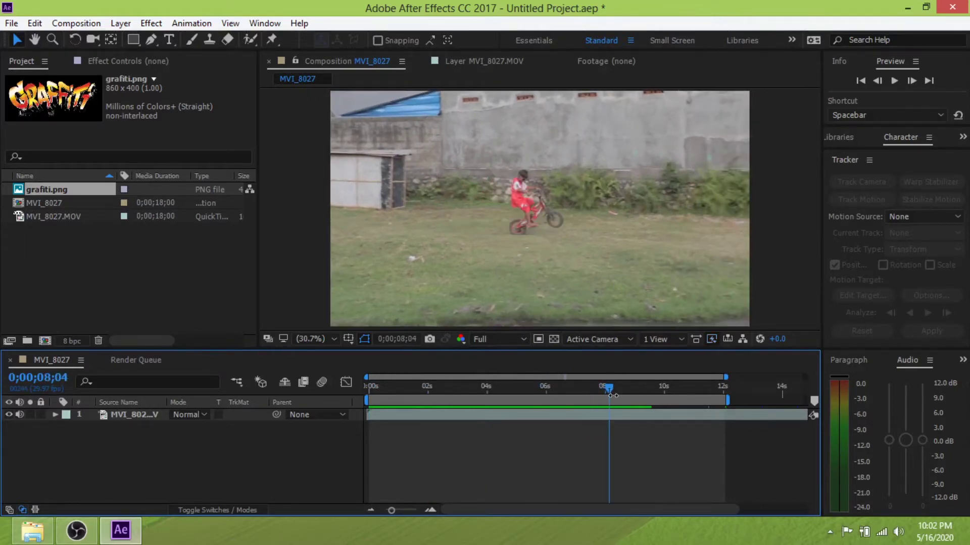
pyautogui.moveTo(610, 388)
pyautogui.mouseDown()
pyautogui.moveTo(667, 387)
pyautogui.moveTo(540, 386)
pyautogui.mouseUp()
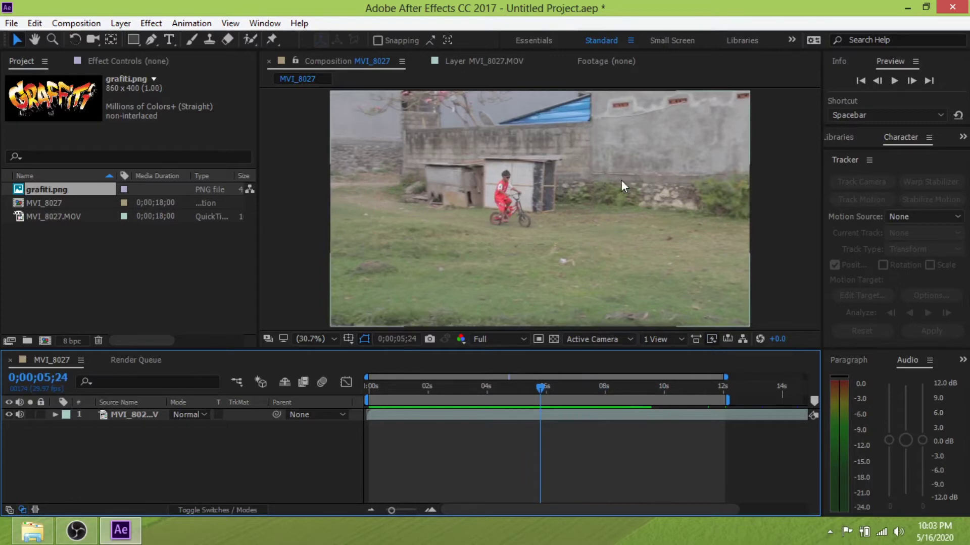
# Select MVI_8027.MOV, return to frame 0;00, and run Track Camera to solve the track
pyautogui.click(566, 228)
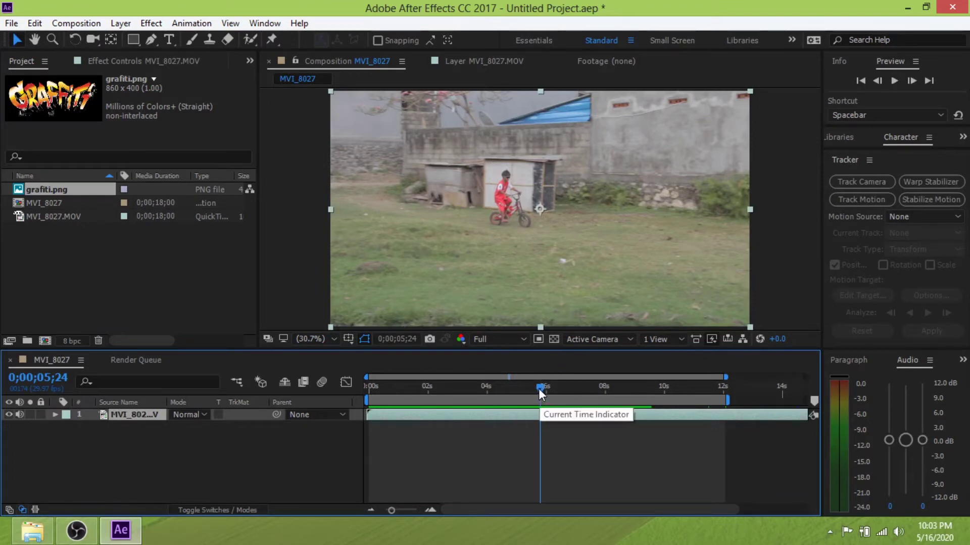
pyautogui.moveTo(542, 394); pyautogui.dragTo(368, 379)
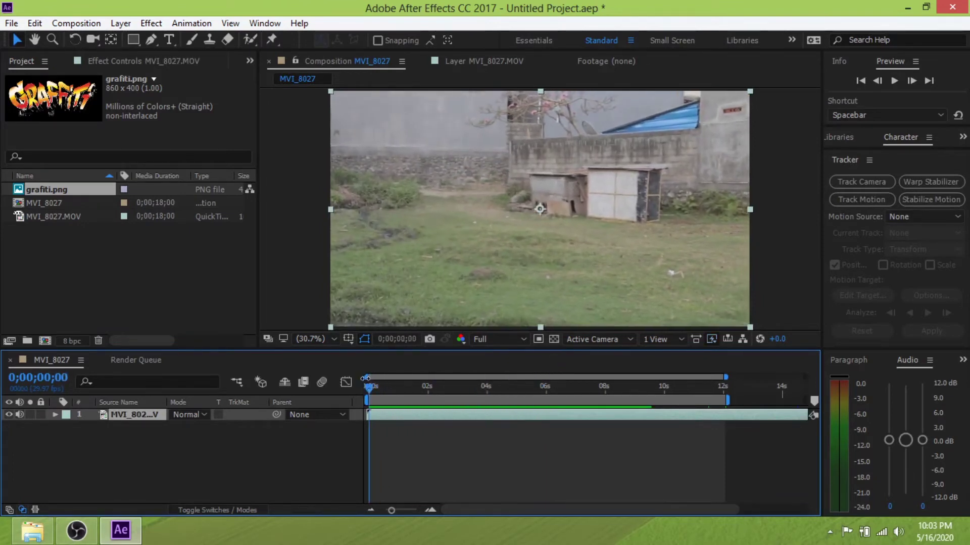
pyautogui.click(852, 184)
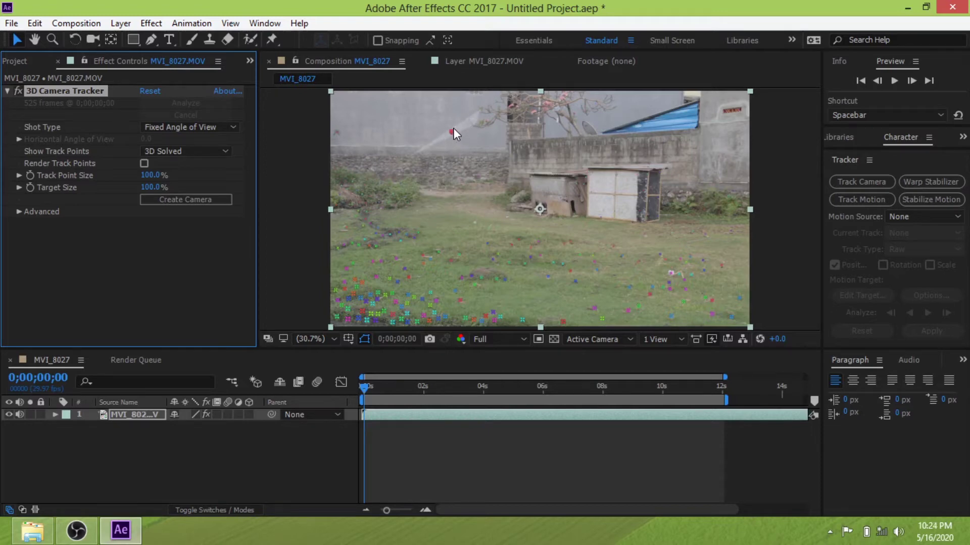
# Create a Text layer and camera on a wall track point, then scrub to confirm it stays pinned
pyautogui.rightClick(454, 130)
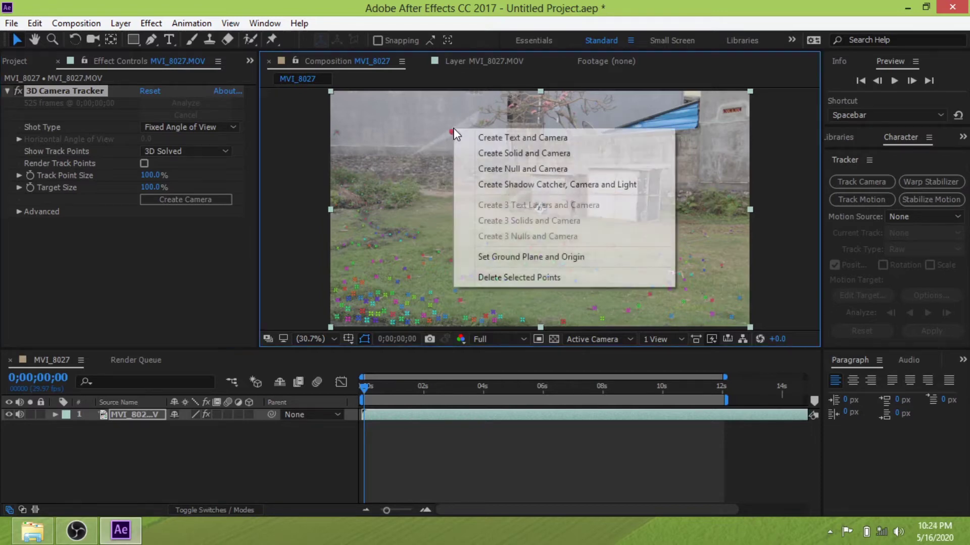
pyautogui.click(488, 138)
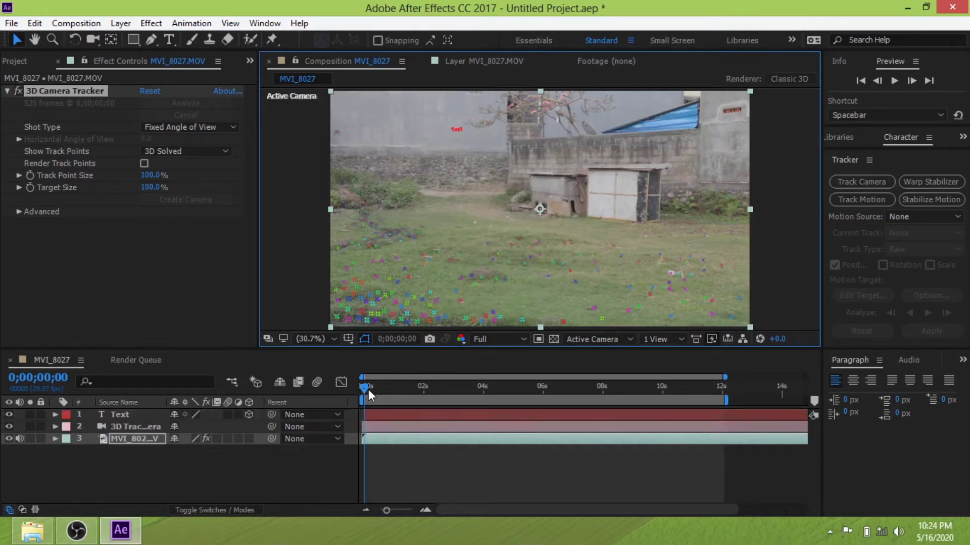
pyautogui.moveTo(364, 387); pyautogui.dragTo(433, 388)
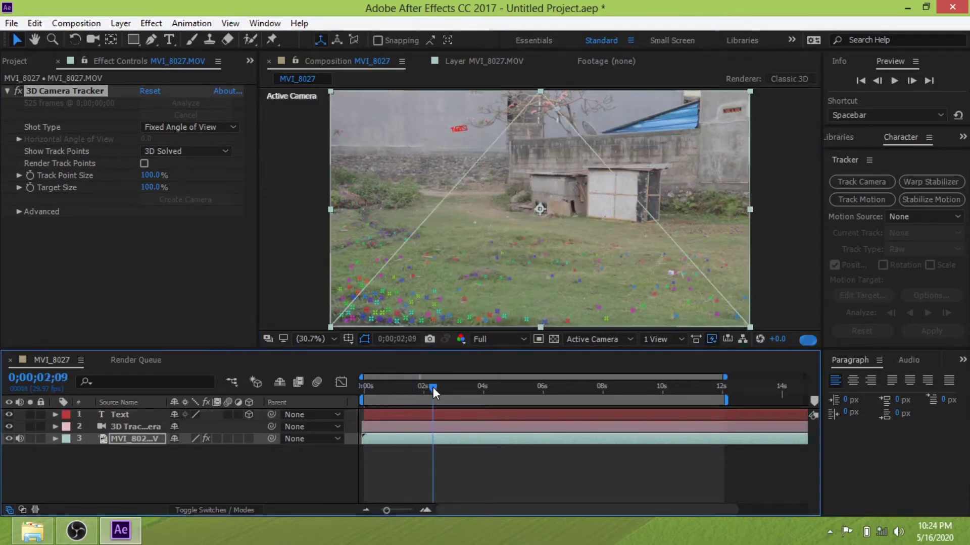
pyautogui.moveTo(433, 387); pyautogui.dragTo(547, 389)
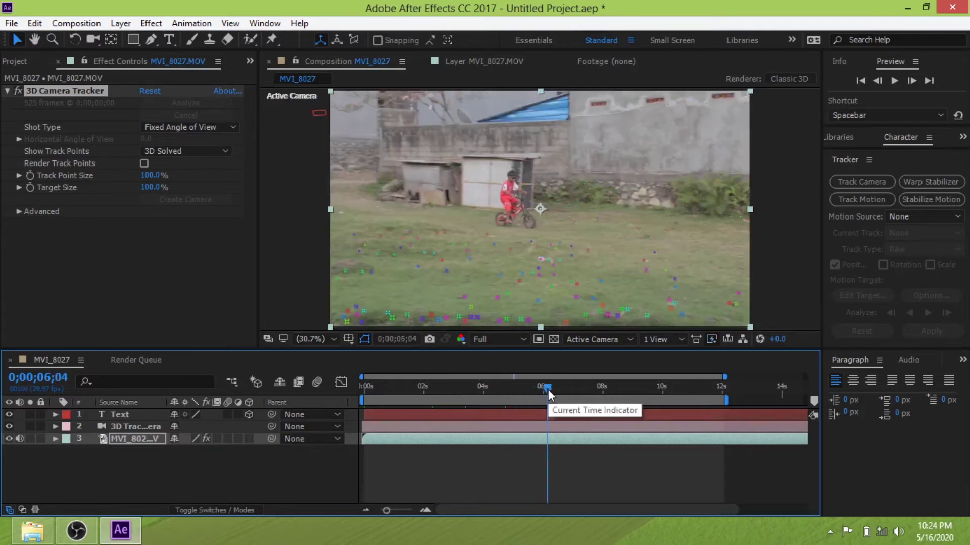
# Create Track Solid 1 on another wall track point and return to the first frame
pyautogui.rightClick(631, 146)
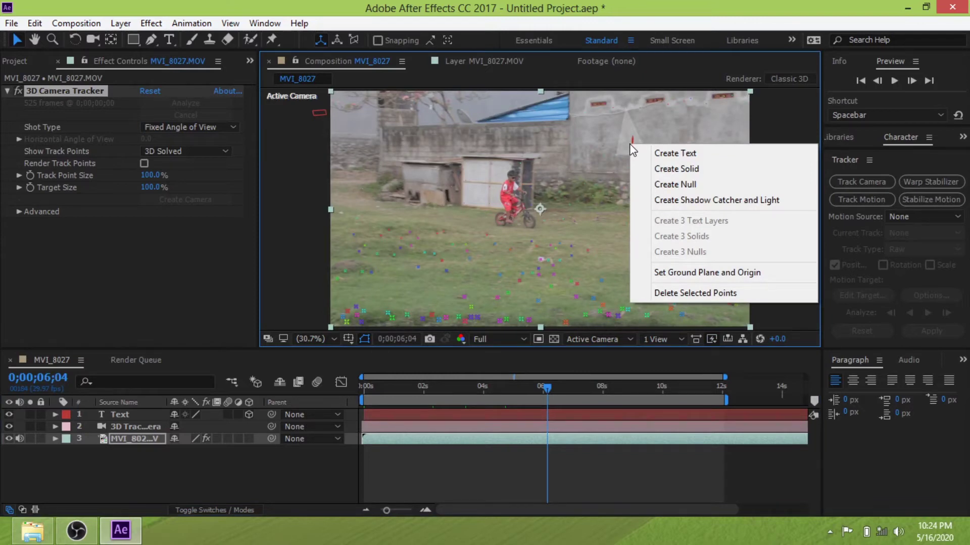
pyautogui.click(679, 170)
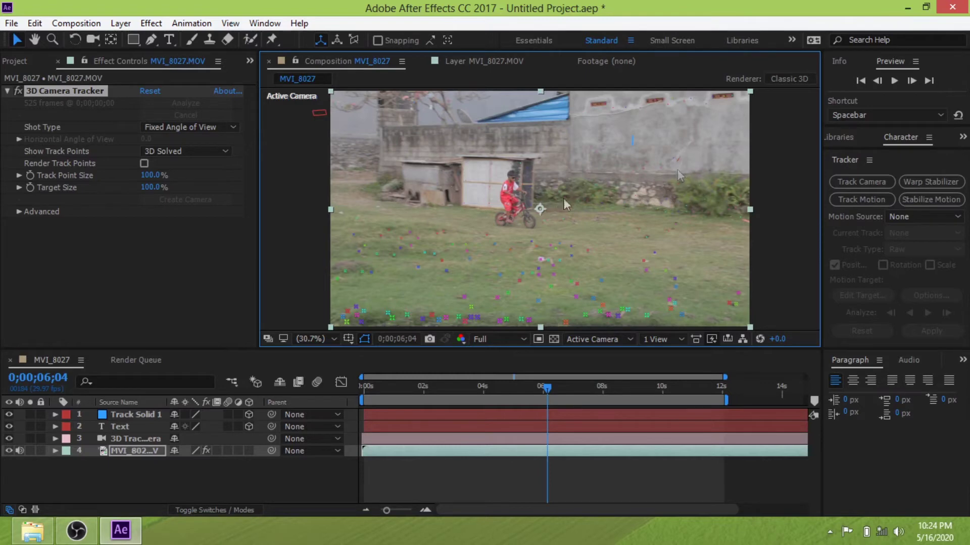
pyautogui.moveTo(547, 388); pyautogui.dragTo(350, 391)
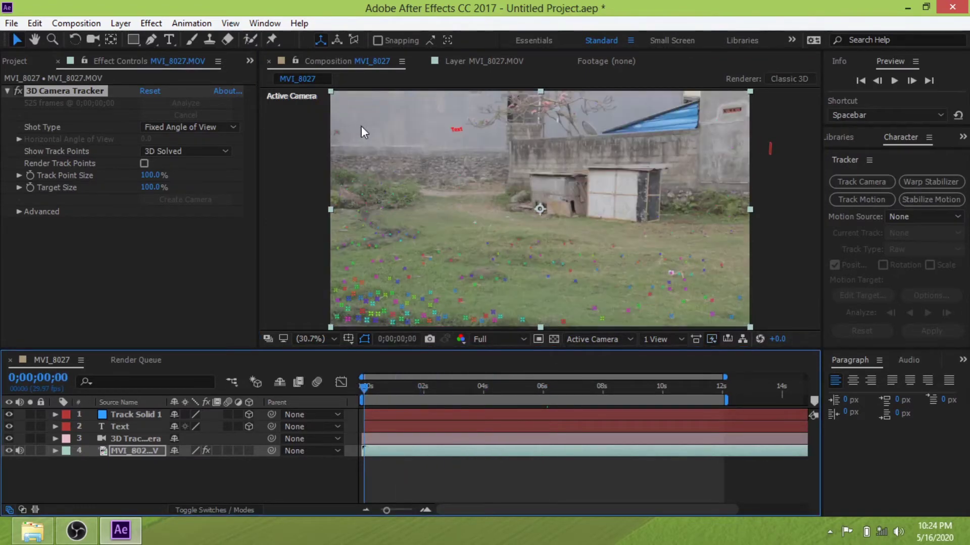
# Zoom the Composition viewer to 200% and pan until the red Text fills the view
pyautogui.scroll(3, 479, 151)
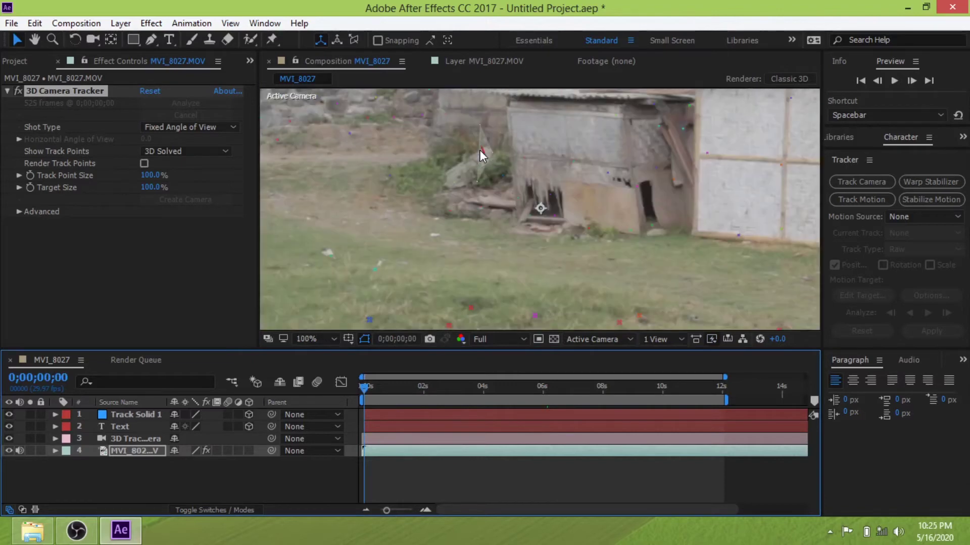
pyautogui.scroll(4, 479, 150)
pyautogui.moveTo(479, 150)
pyautogui.mouseDown()
pyautogui.moveTo(377, 149)
pyautogui.moveTo(679, 290)
pyautogui.mouseUp()
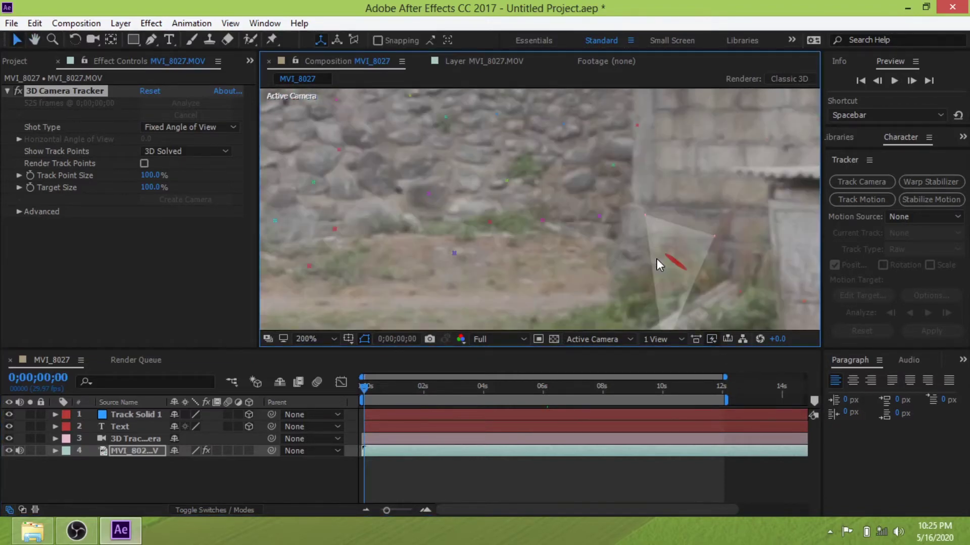
pyautogui.scroll(-4, 657, 259)
pyautogui.scroll(-4, 646, 246)
pyautogui.moveTo(567, 195)
pyautogui.mouseDown()
pyautogui.moveTo(625, 273)
pyautogui.moveTo(594, 132)
pyautogui.moveTo(473, 196)
pyautogui.mouseUp()
pyautogui.scroll(4, 624, 274)
pyautogui.scroll(2, 611, 158)
pyautogui.press('v')
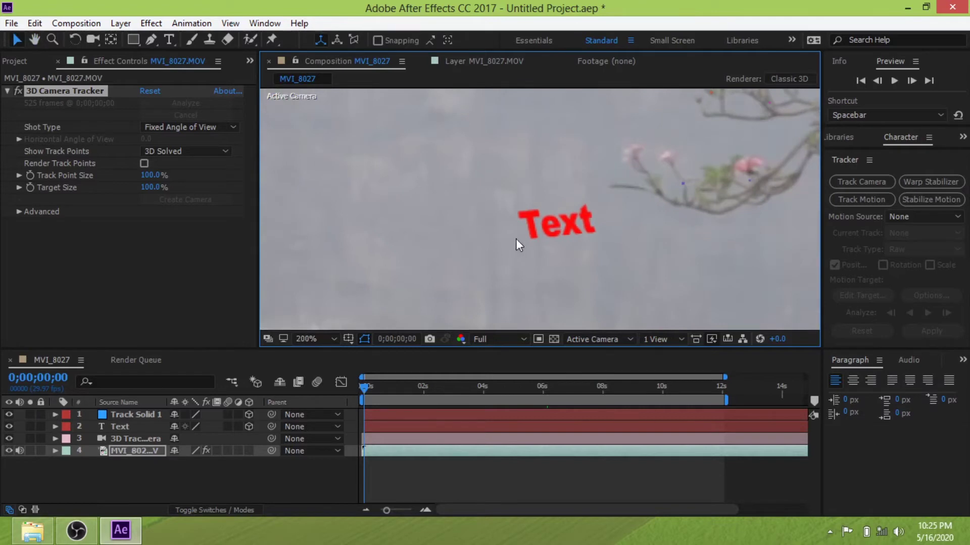
# Replace the placeholder 'Text' wording with 'DESIGN' using the Horizontal Type Tool
pyautogui.click(170, 40)
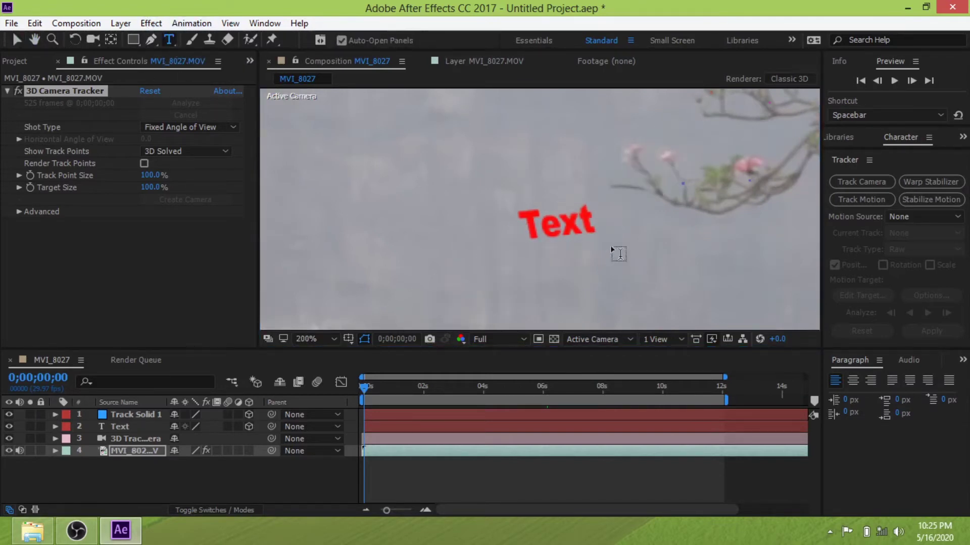
pyautogui.click(591, 222)
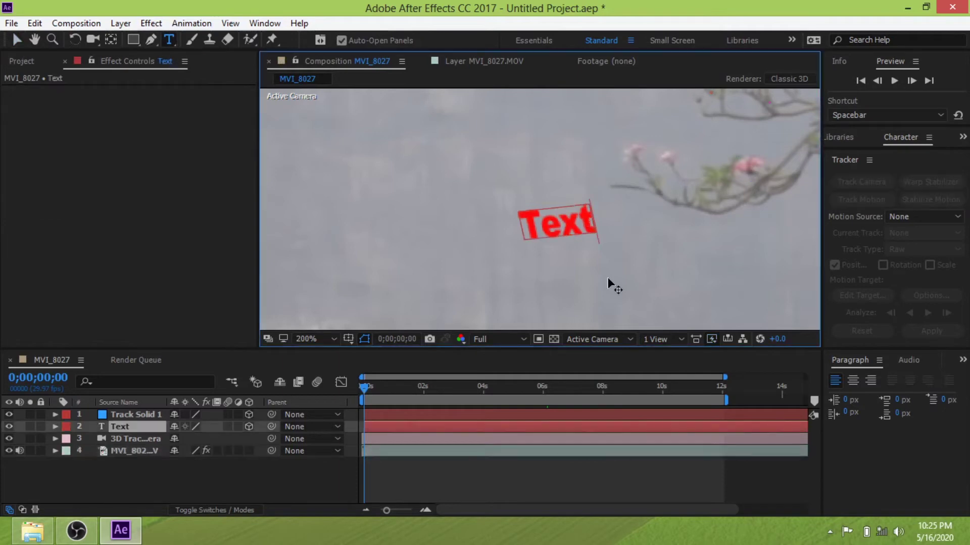
pyautogui.press('BackSpace')
pyautogui.press('BackSpace')
pyautogui.press('BackSpace')
pyautogui.press('BackSpace')
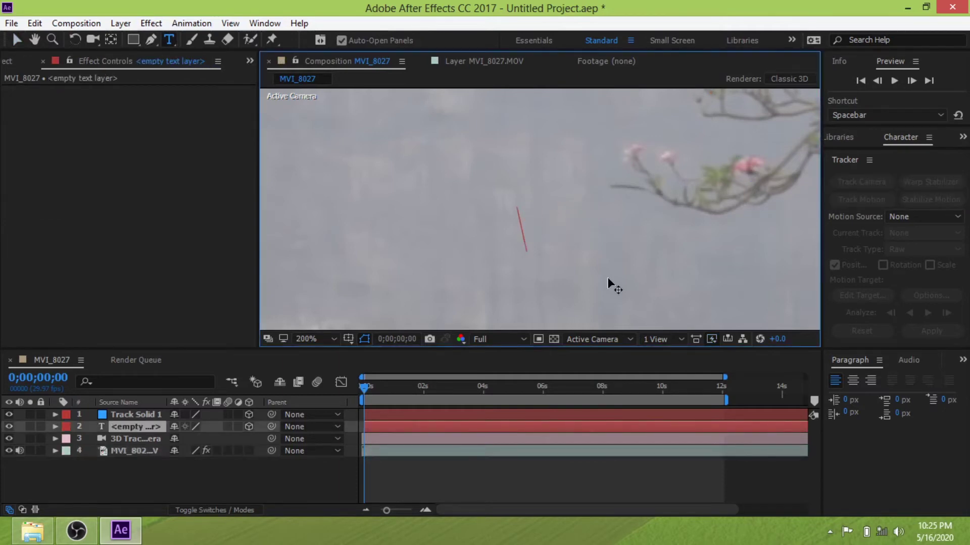
pyautogui.write('DE')
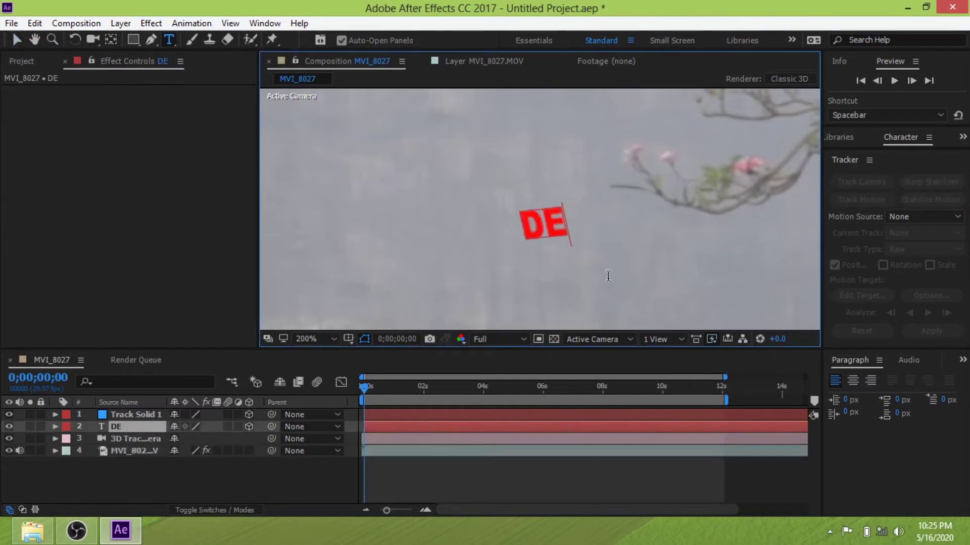
pyautogui.write('SIGN')
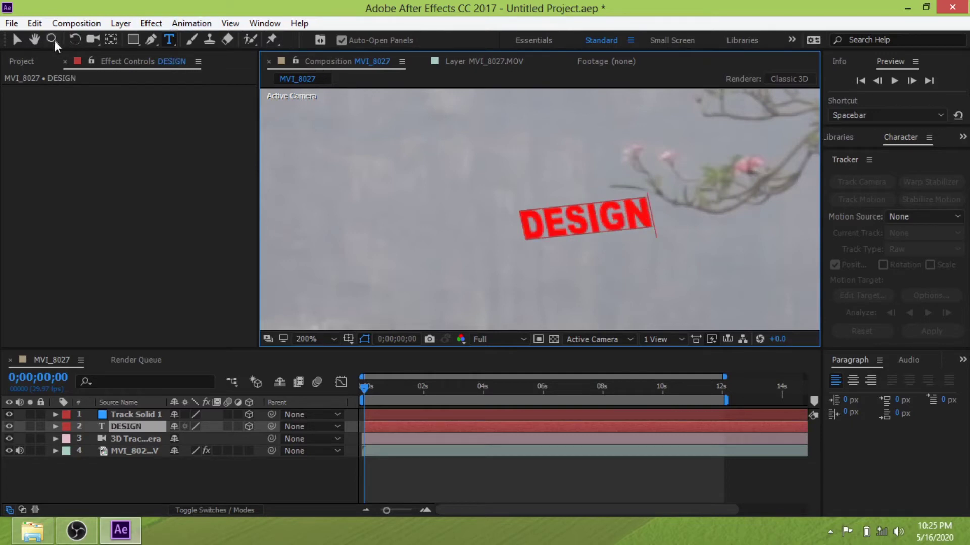
pyautogui.click(18, 40)
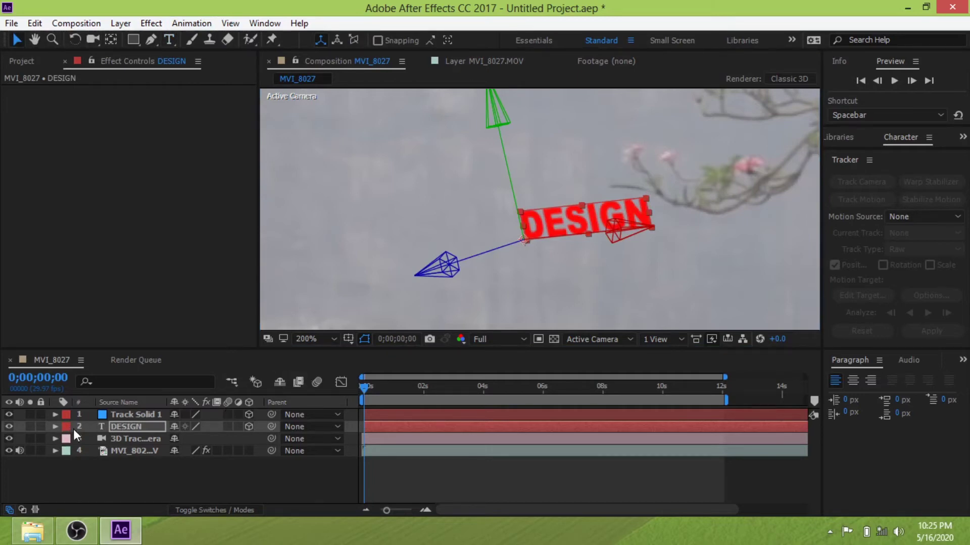
# Scale the DESIGN text to 1342.3% and move it up and left on the wall
pyautogui.click(55, 427)
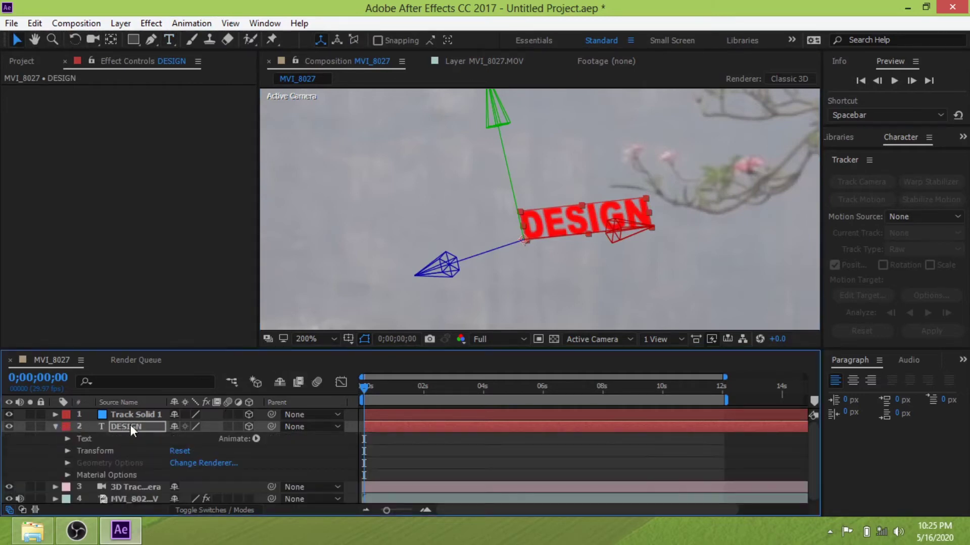
pyautogui.click(73, 453)
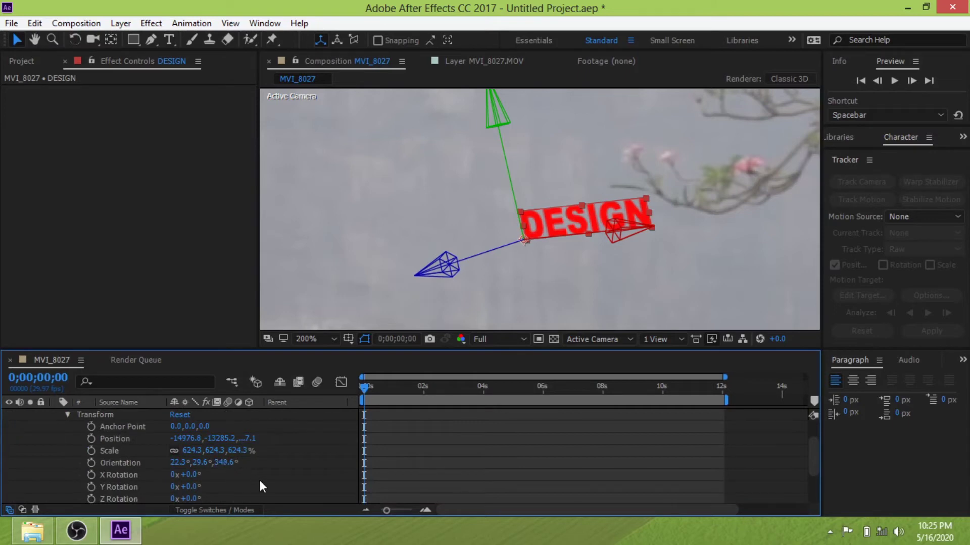
pyautogui.moveTo(237, 449); pyautogui.dragTo(477, 373)
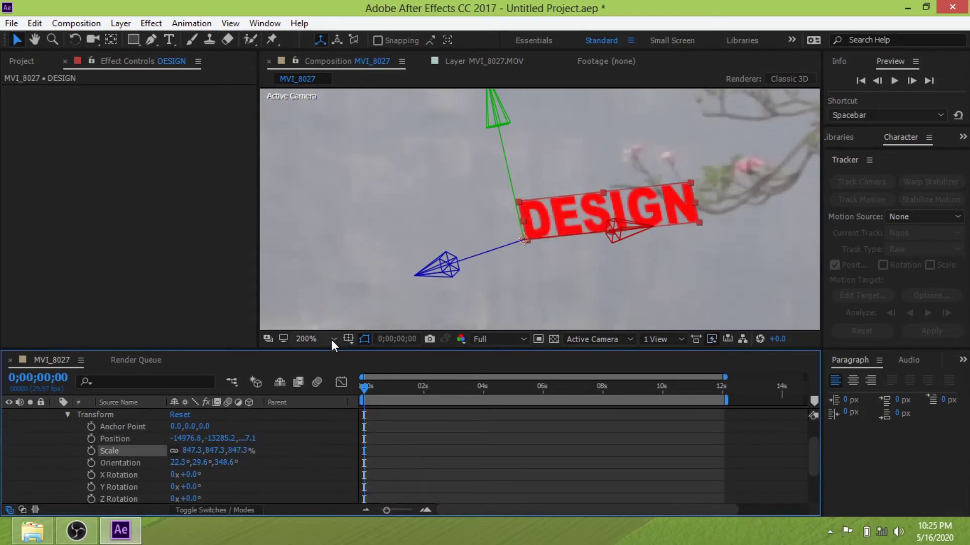
pyautogui.scroll(-4, 422, 266)
pyautogui.scroll(2, 421, 272)
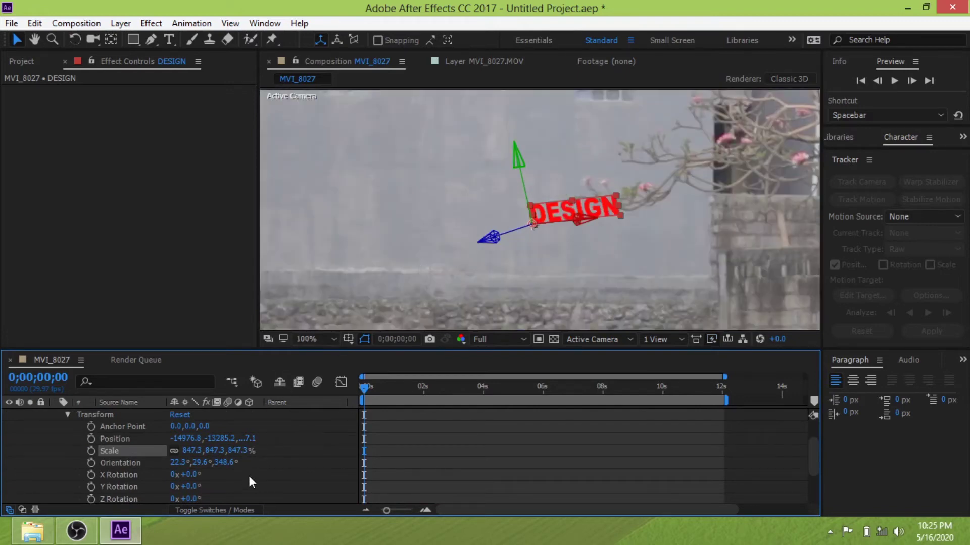
pyautogui.moveTo(552, 215); pyautogui.dragTo(436, 201)
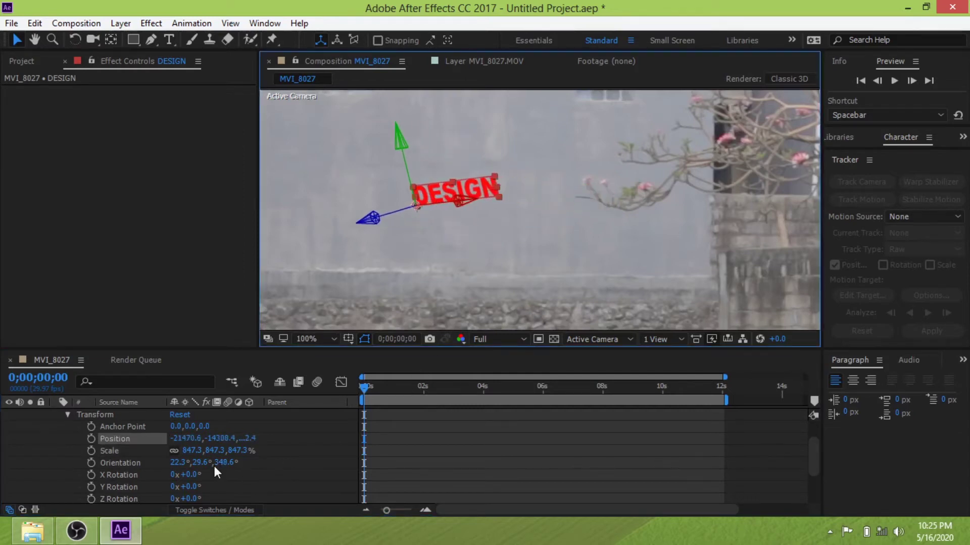
pyautogui.moveTo(237, 454); pyautogui.dragTo(587, 451)
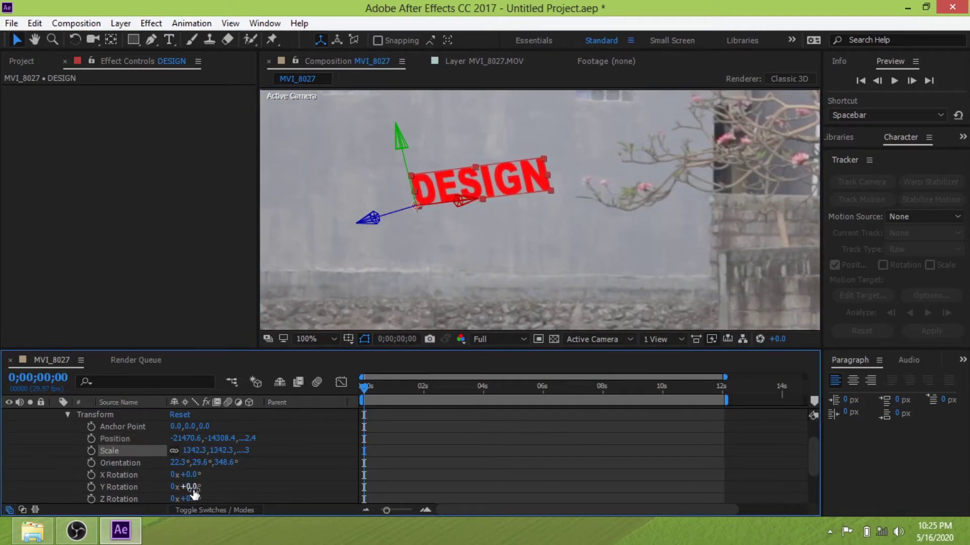
# Rotate DESIGN to Y -48° and Z +12° and nudge it left beside the branch
pyautogui.moveTo(191, 488)
pyautogui.mouseDown()
pyautogui.moveTo(203, 487)
pyautogui.moveTo(151, 482)
pyautogui.mouseUp()
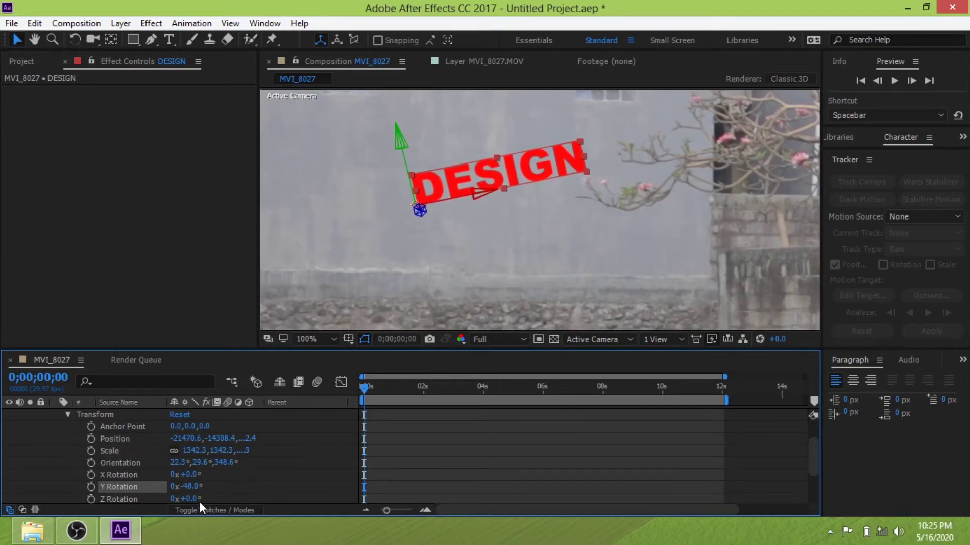
pyautogui.moveTo(197, 499); pyautogui.dragTo(190, 487)
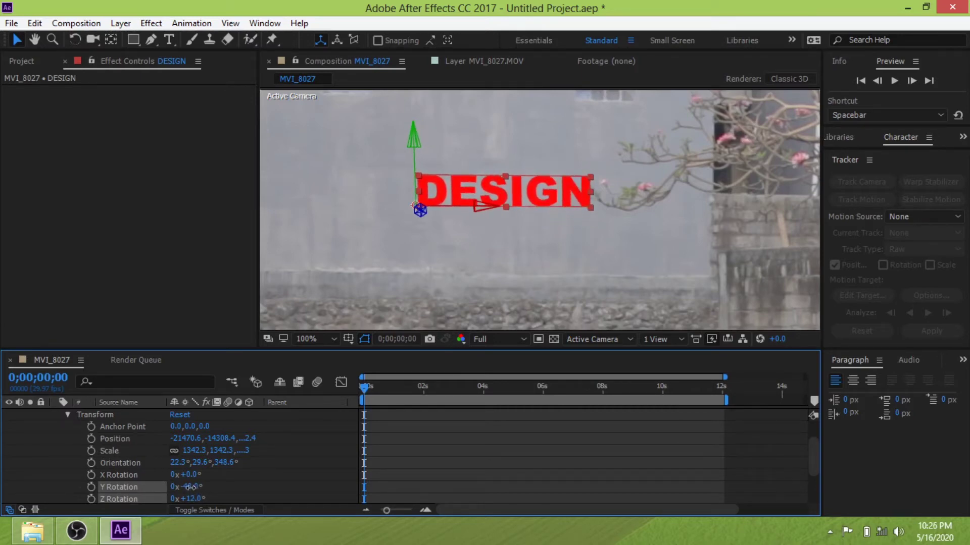
pyautogui.moveTo(574, 188); pyautogui.dragTo(530, 187)
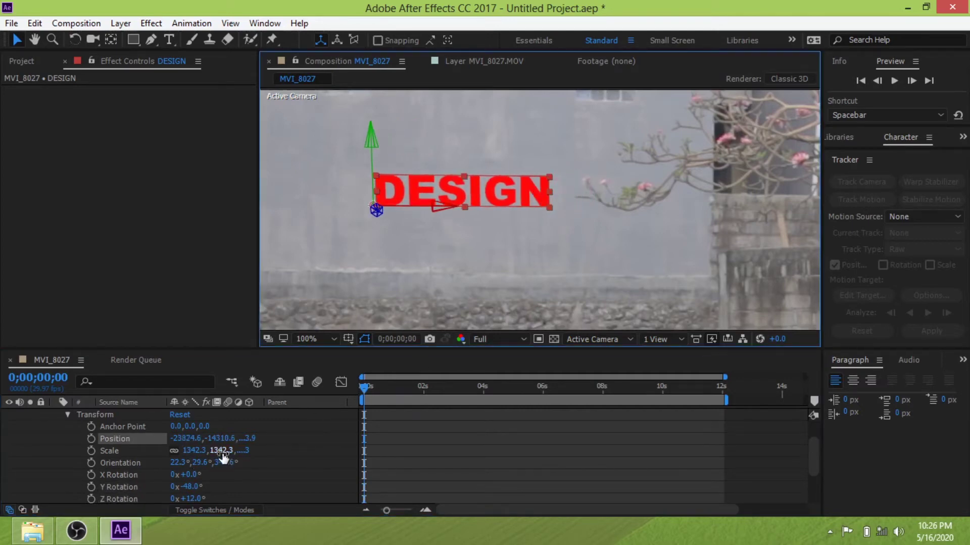
pyautogui.moveTo(197, 478); pyautogui.dragTo(196, 475)
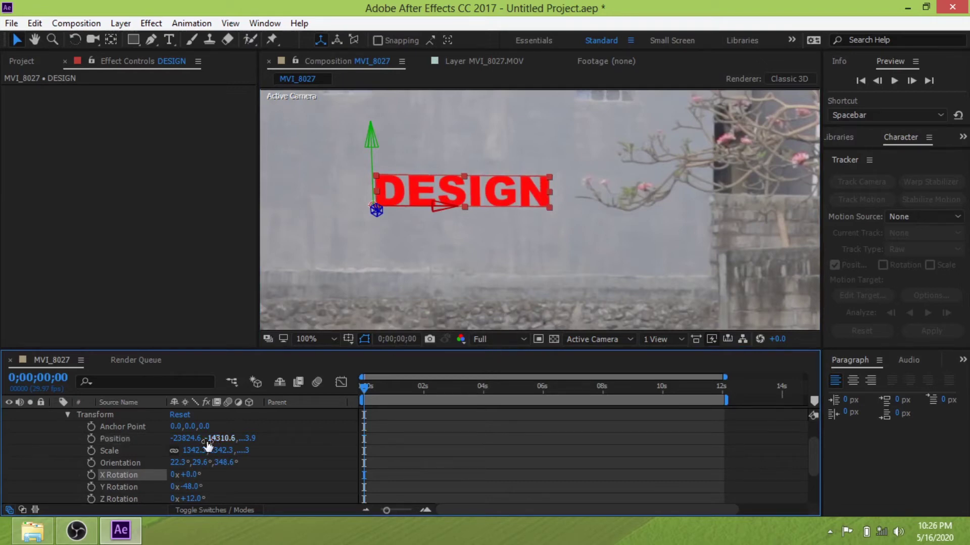
pyautogui.scroll(-3, 218, 477)
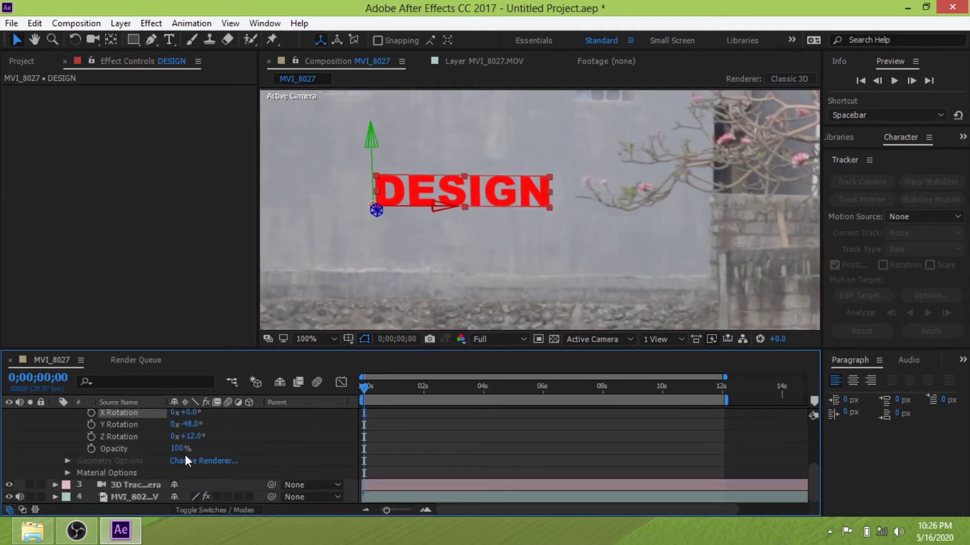
# Set the DESIGN text's opacity to 57% and add a Drop Shadow layer style
pyautogui.moveTo(179, 451); pyautogui.dragTo(148, 447)
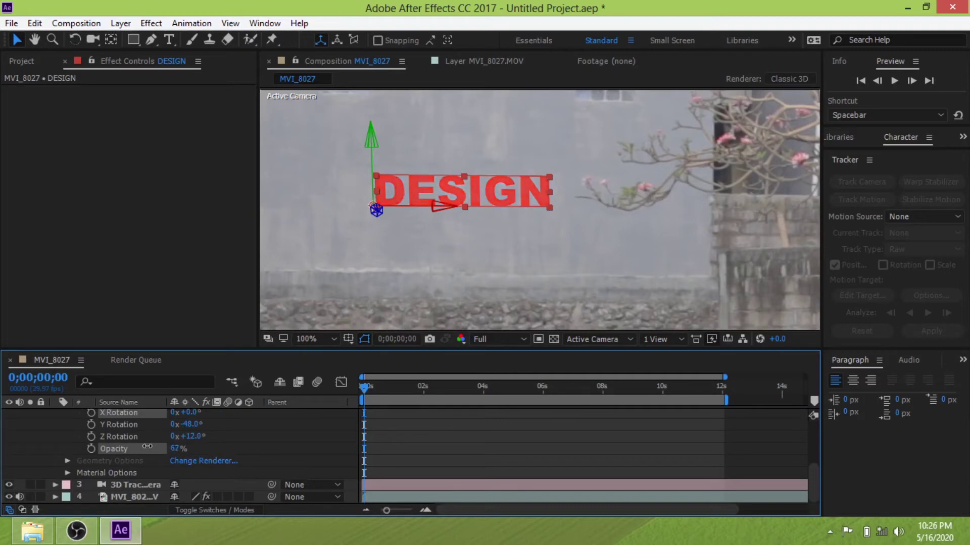
pyautogui.rightClick(526, 187)
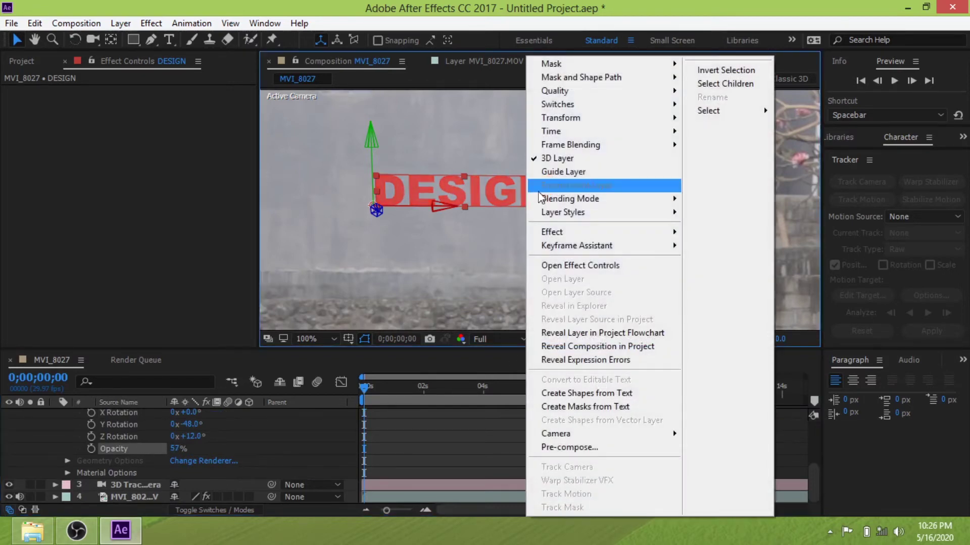
pyautogui.moveTo(566, 216)
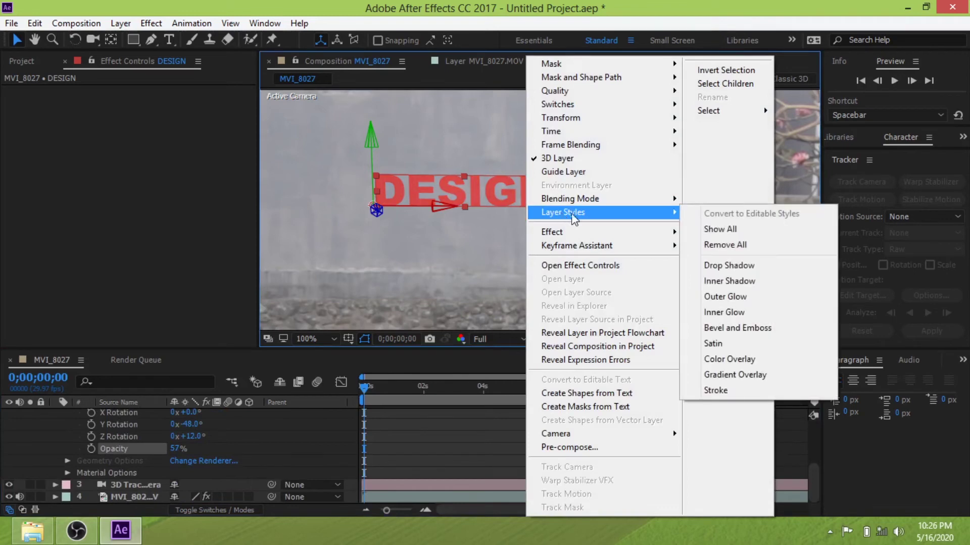
pyautogui.click(743, 266)
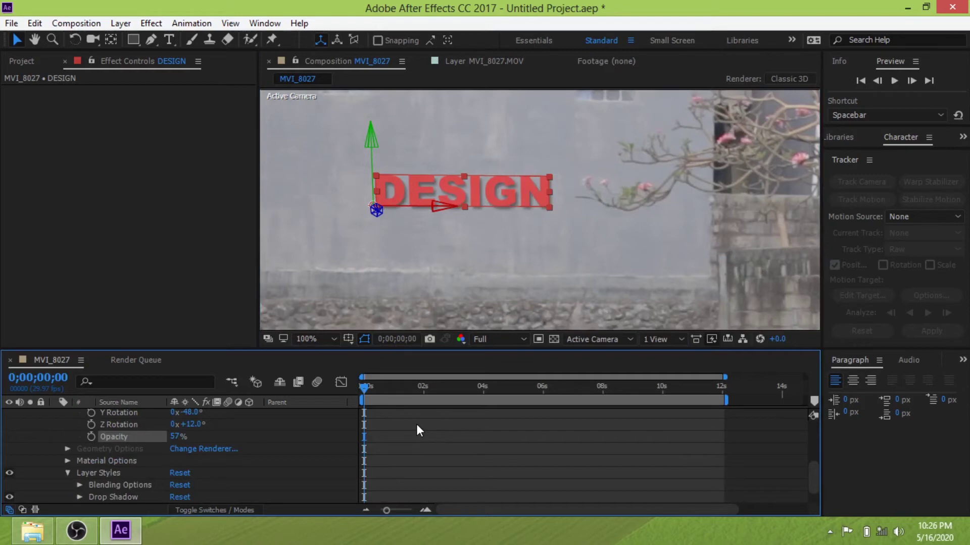
pyautogui.scroll(3, 276, 427)
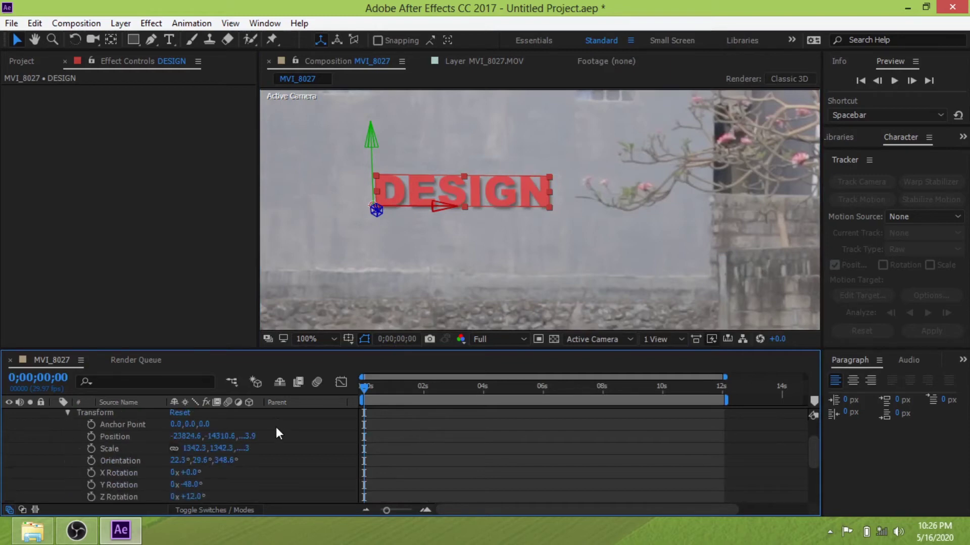
pyautogui.scroll(2, 253, 431)
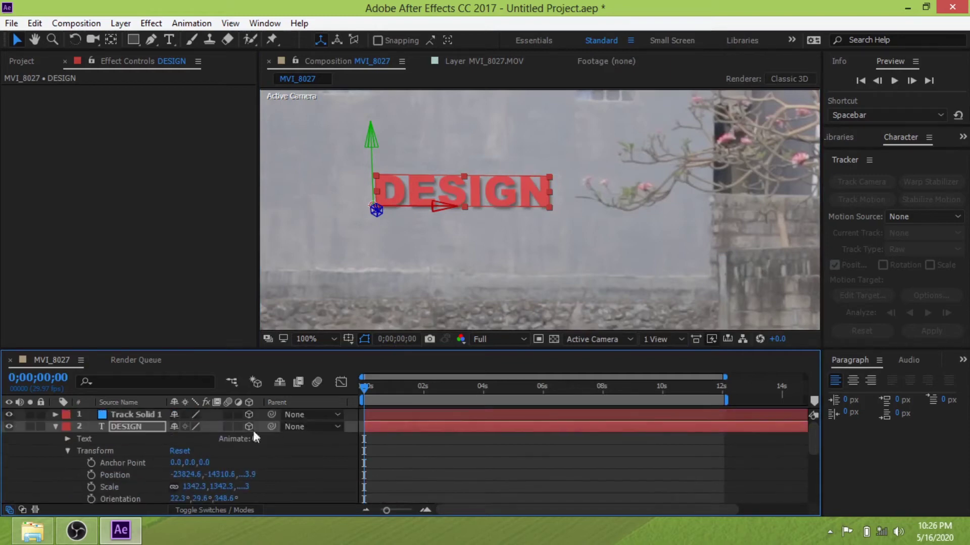
pyautogui.click(56, 427)
pyautogui.click(143, 415)
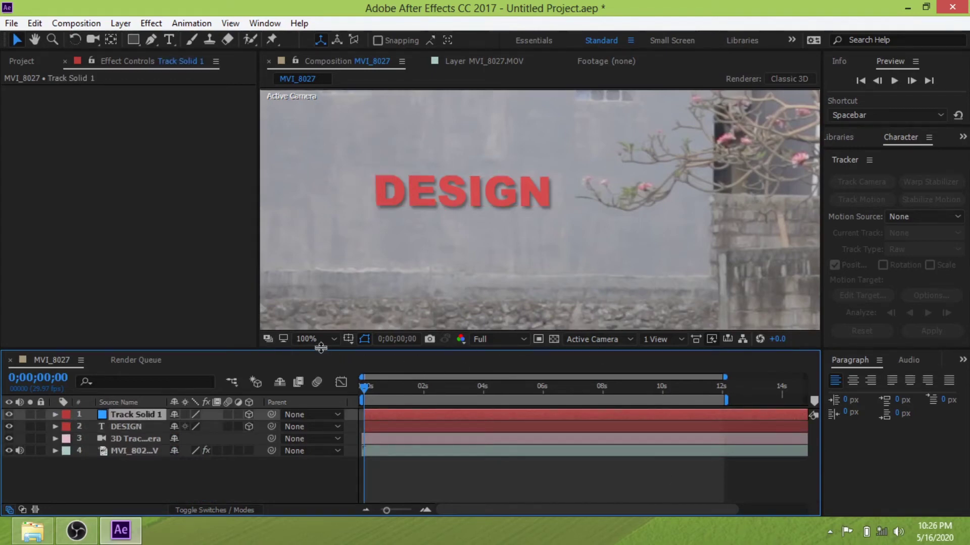
# Fit the whole frame in the viewer and step the playhead to about 0;00;05;16
pyautogui.click(332, 336)
pyautogui.click(326, 79)
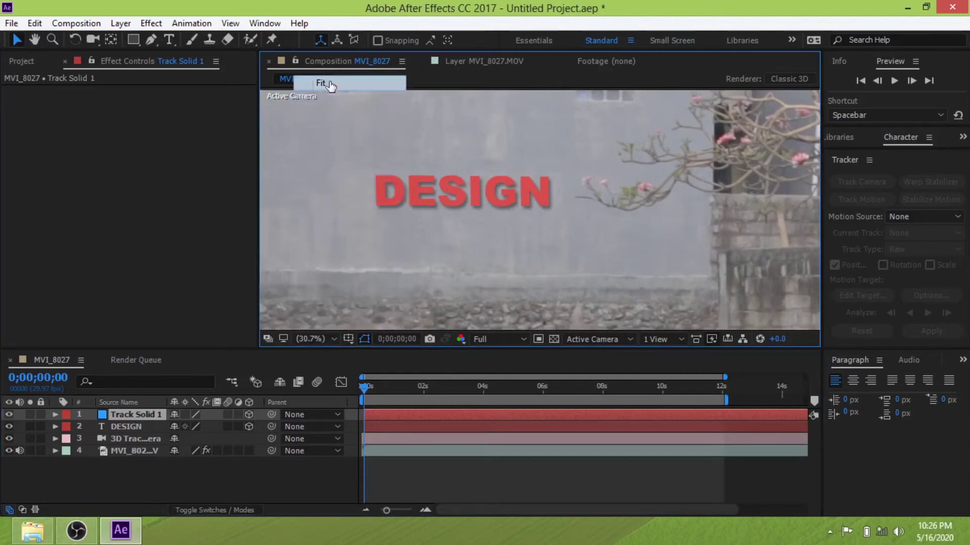
pyautogui.moveTo(366, 385); pyautogui.dragTo(458, 387)
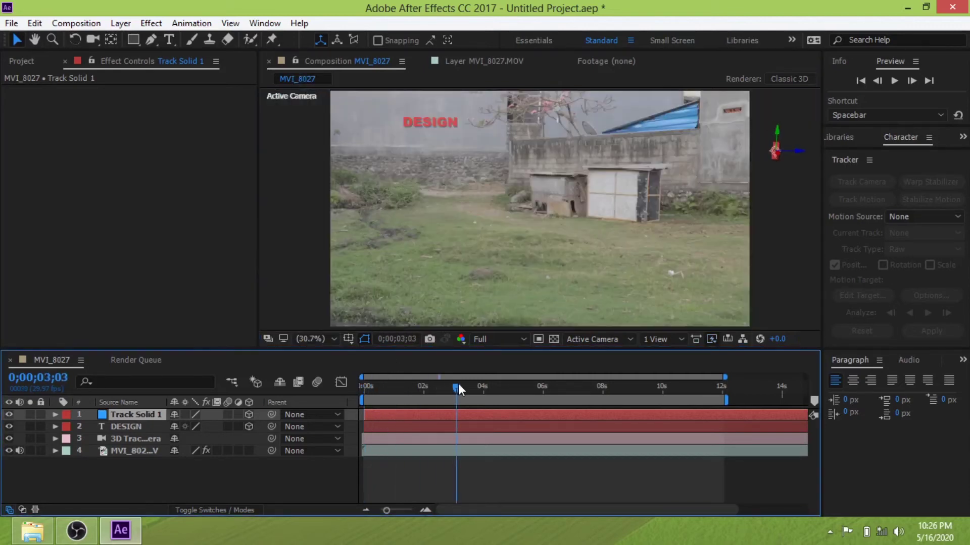
pyautogui.click(458, 384)
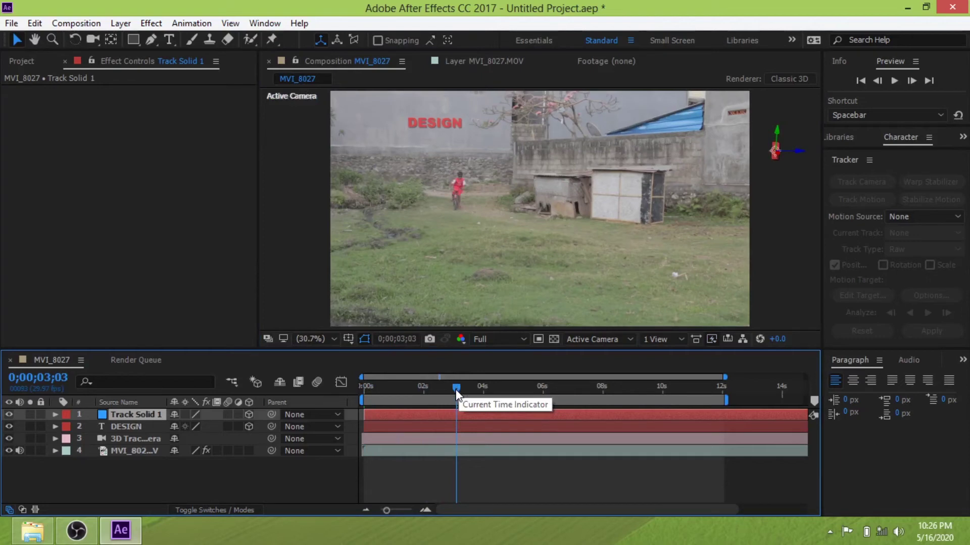
pyautogui.click(516, 393)
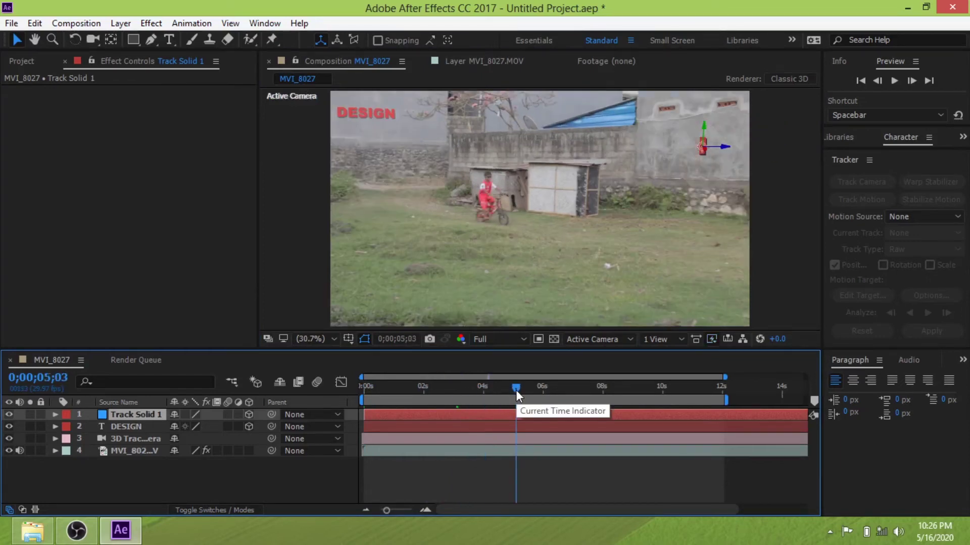
pyautogui.moveTo(516, 393)
pyautogui.mouseDown()
pyautogui.moveTo(502, 392)
pyautogui.moveTo(530, 386)
pyautogui.mouseUp()
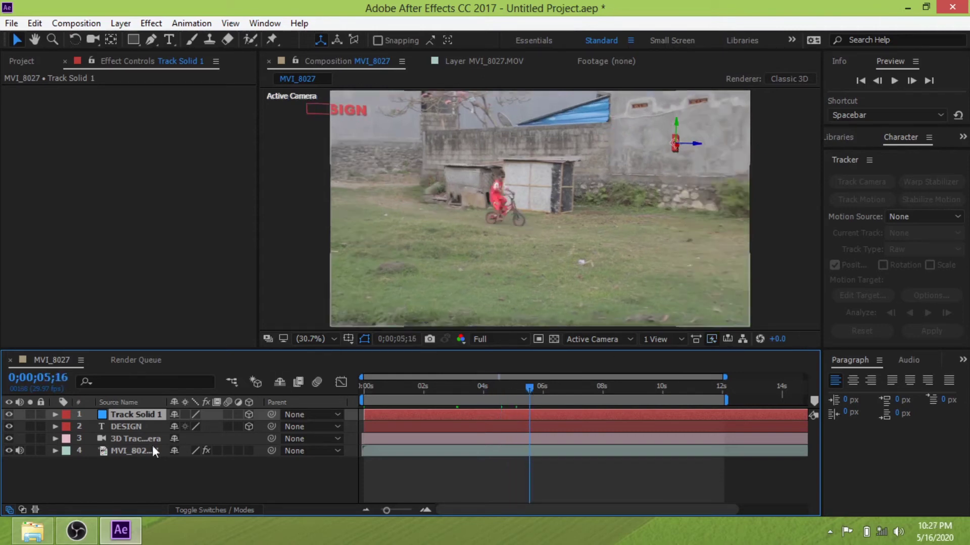
# Pre-compose Track Solid 1 into Track Solid 1 Comp 1 with the default name
pyautogui.rightClick(142, 415)
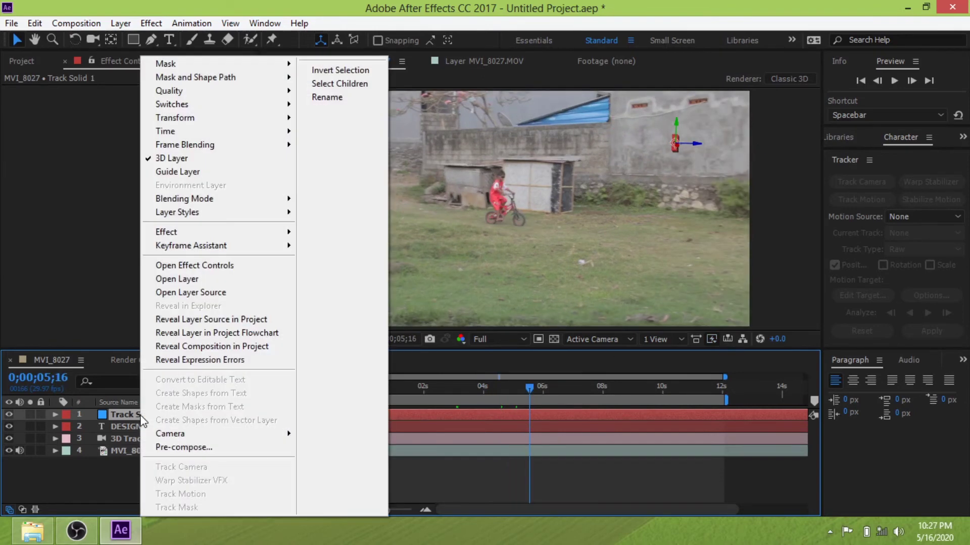
pyautogui.click(192, 450)
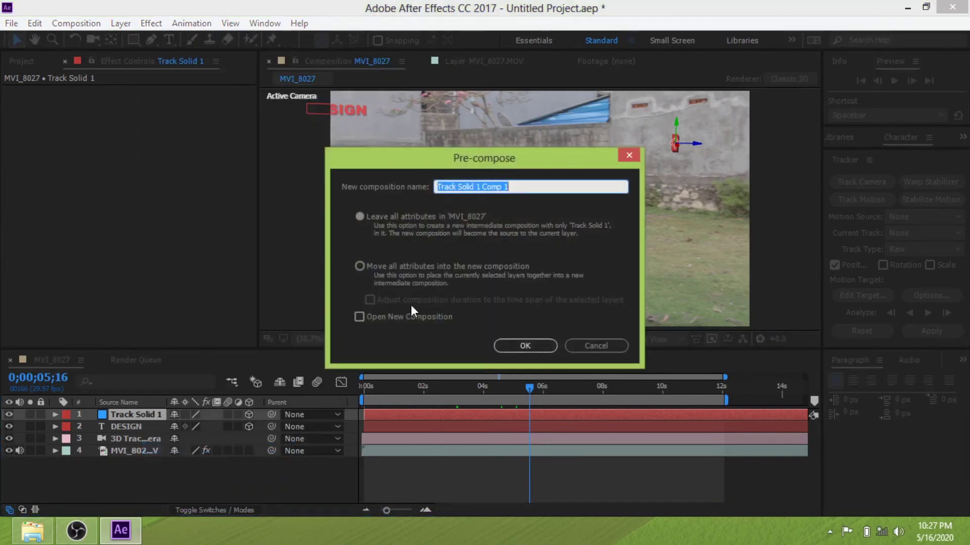
pyautogui.click(528, 345)
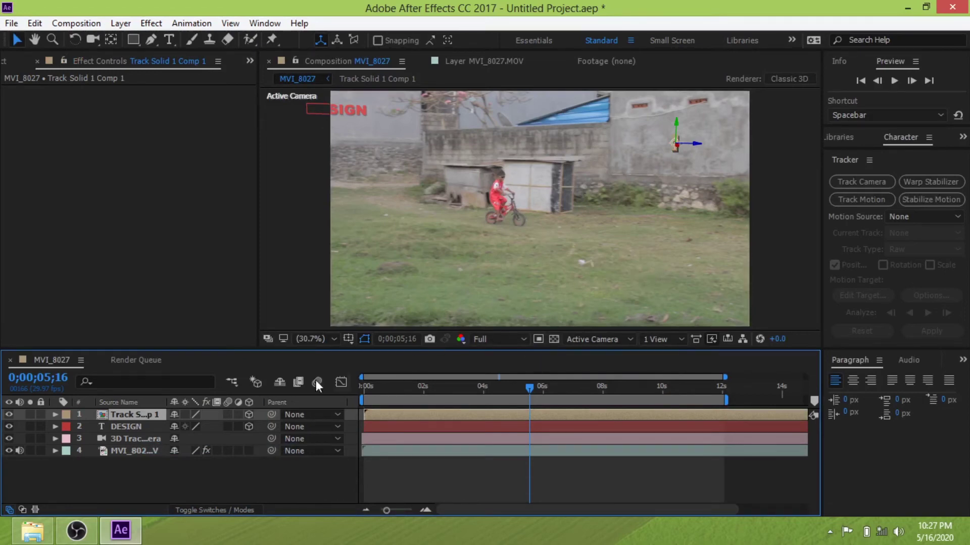
# Open Track Solid 1 Comp 1 and delete the solid layer inside it
pyautogui.doubleClick(147, 414)
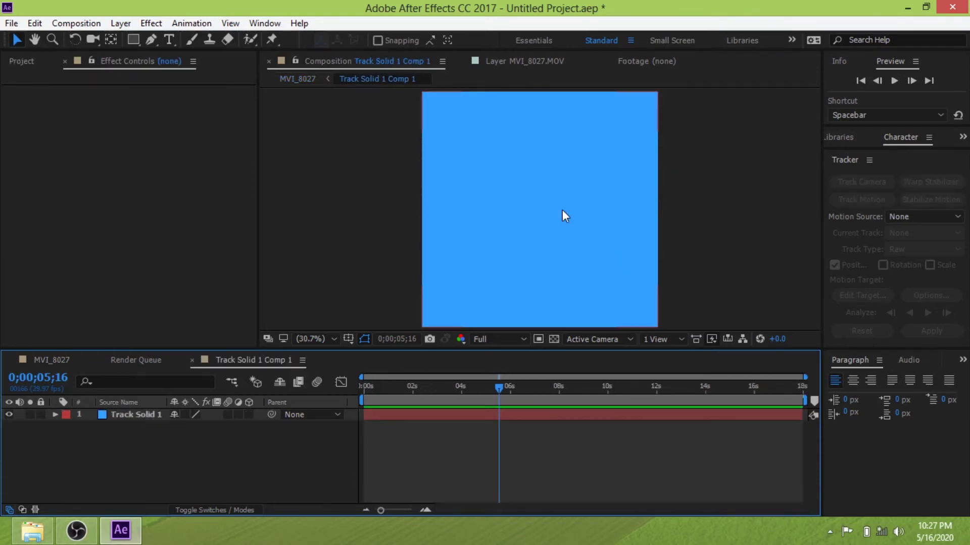
pyautogui.click(562, 210)
pyautogui.press('Delete')
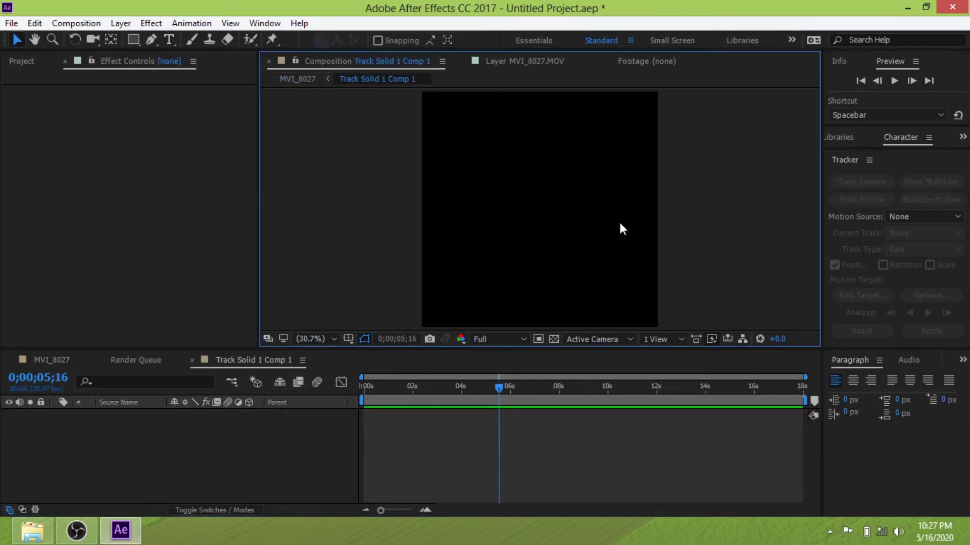
# Change the precomp's settings to the HDV 1080 25 preset (1440×1080, 25 fps)
pyautogui.click(80, 25)
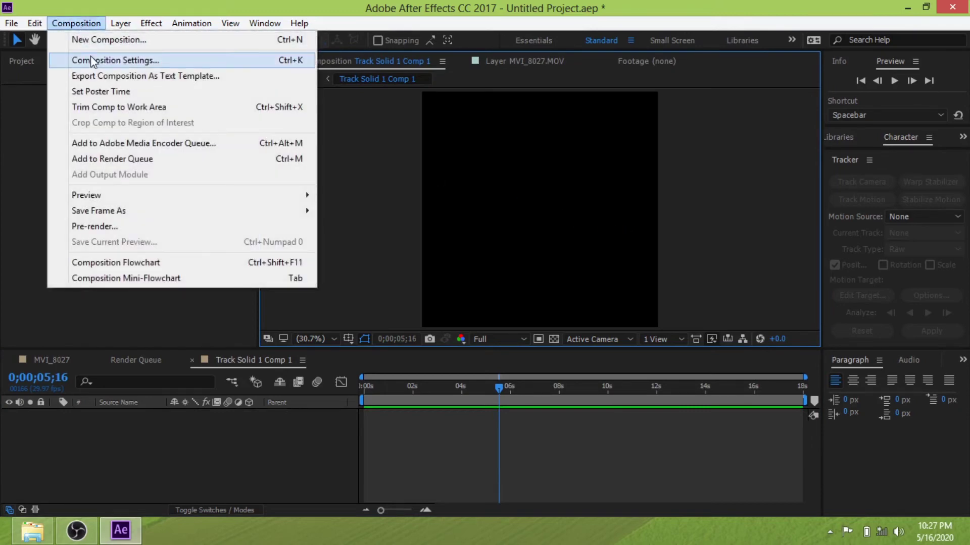
pyautogui.click(92, 61)
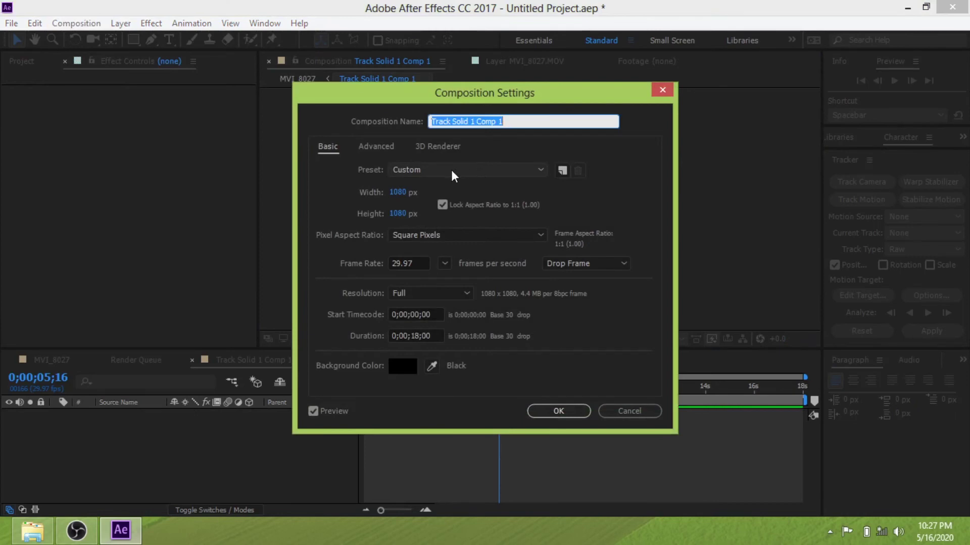
pyautogui.click(451, 170)
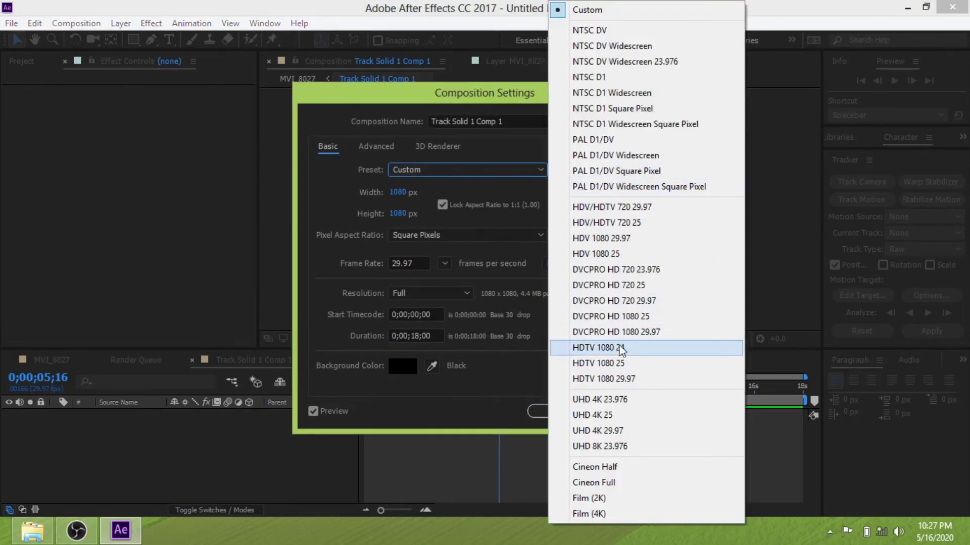
pyautogui.click(621, 254)
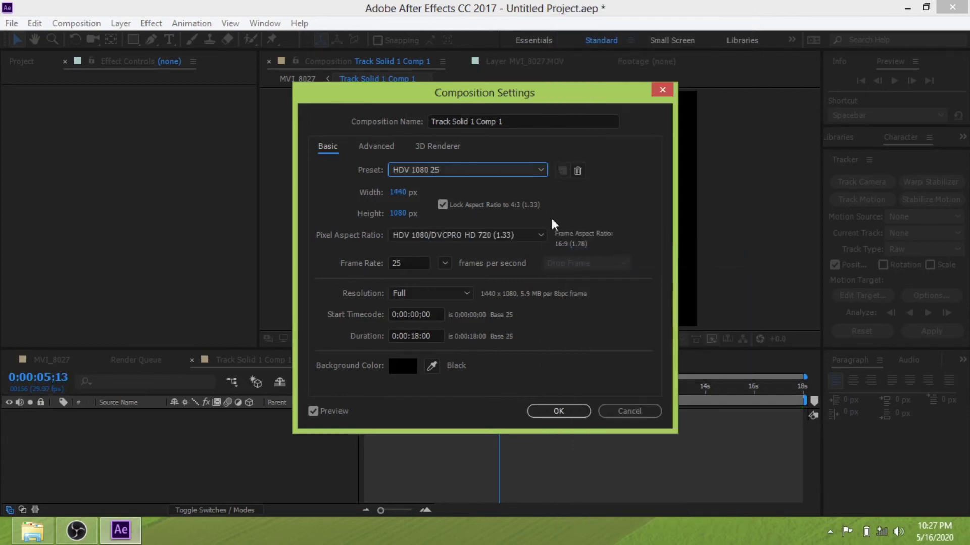
pyautogui.click(557, 412)
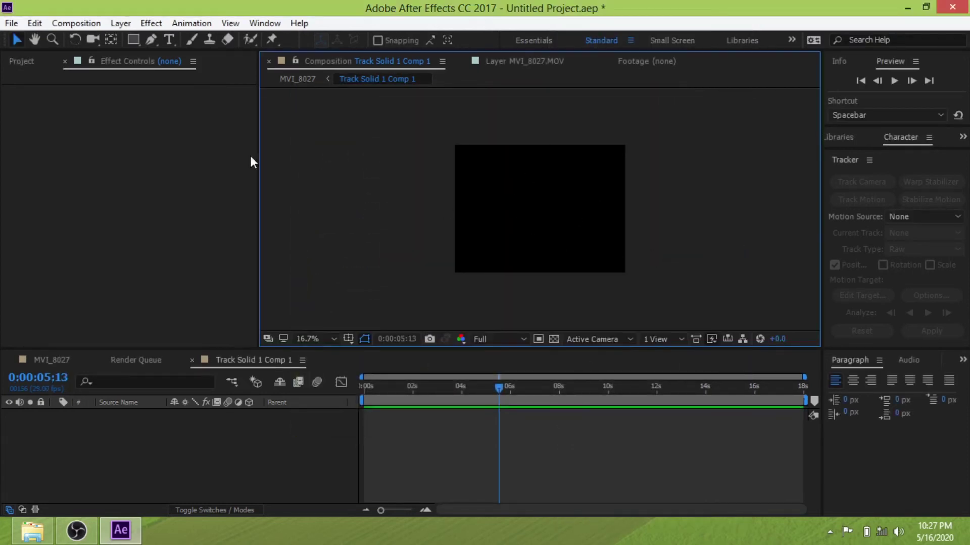
pyautogui.click(23, 63)
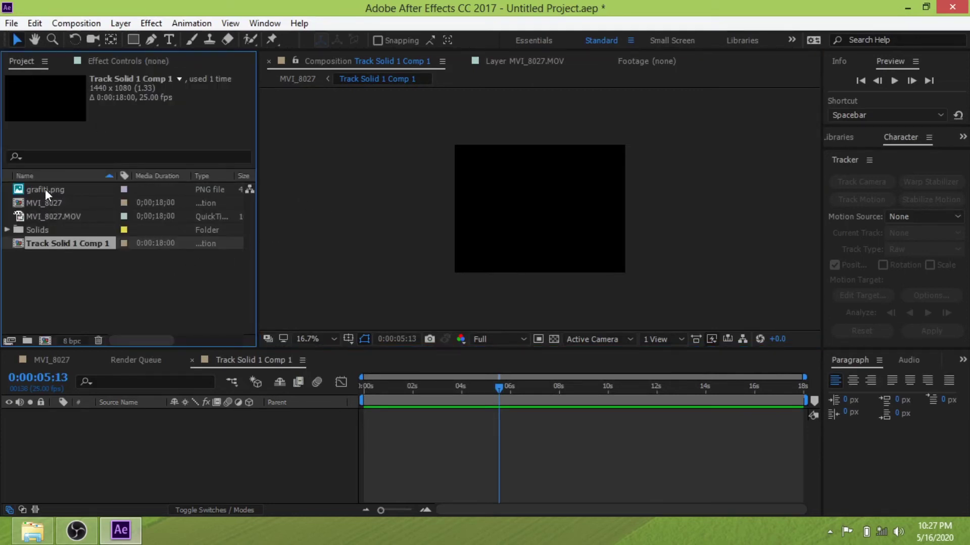
# Add grafiti.png to Track Solid 1 Comp 1 and scale it up to fill most of the frame
pyautogui.moveTo(45, 189); pyautogui.dragTo(534, 215)
pyautogui.press('.')
pyautogui.press('.')
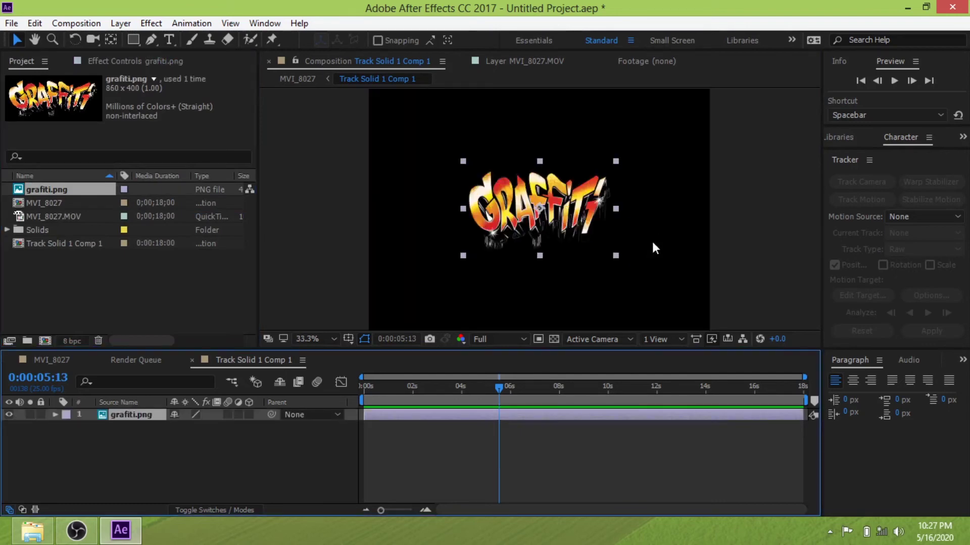
pyautogui.moveTo(616, 256); pyautogui.dragTo(668, 282)
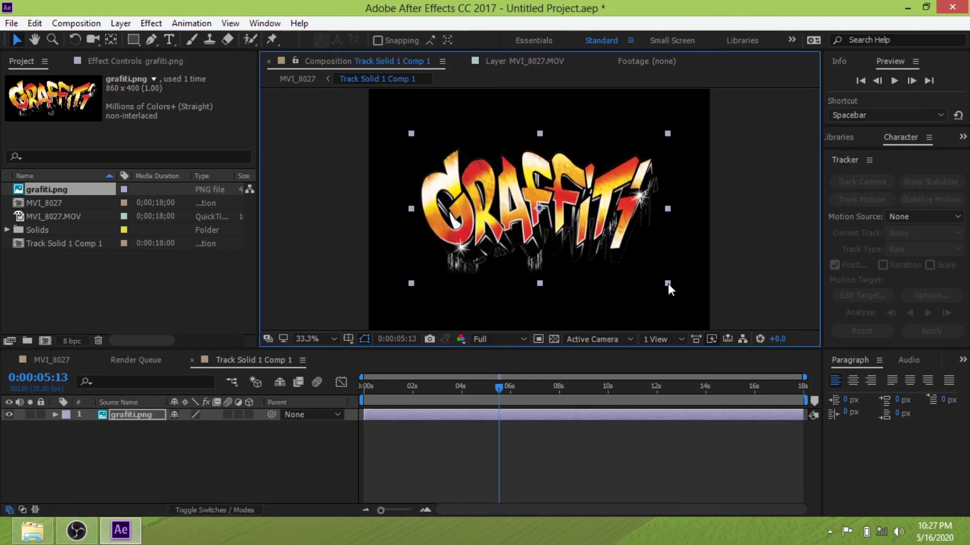
pyautogui.click(741, 249)
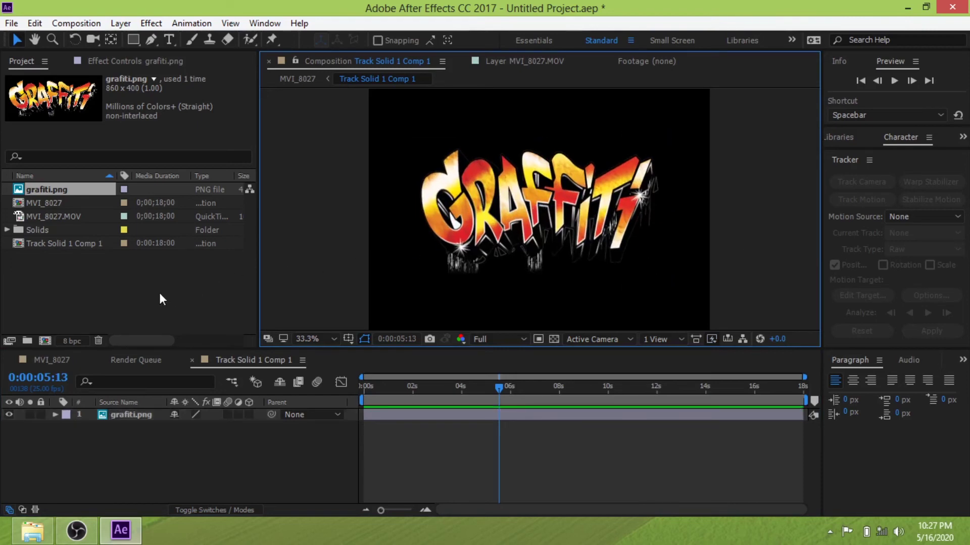
pyautogui.click(44, 203)
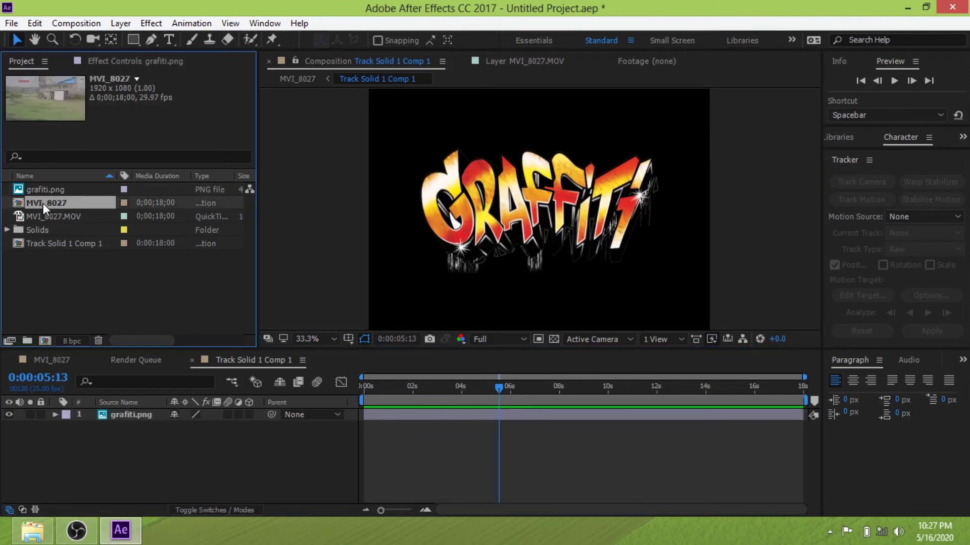
# Open MVI_8027 at 100% zoom, centre the tracked solid, and reveal Track Solid's Transform values
pyautogui.doubleClick(43, 203)
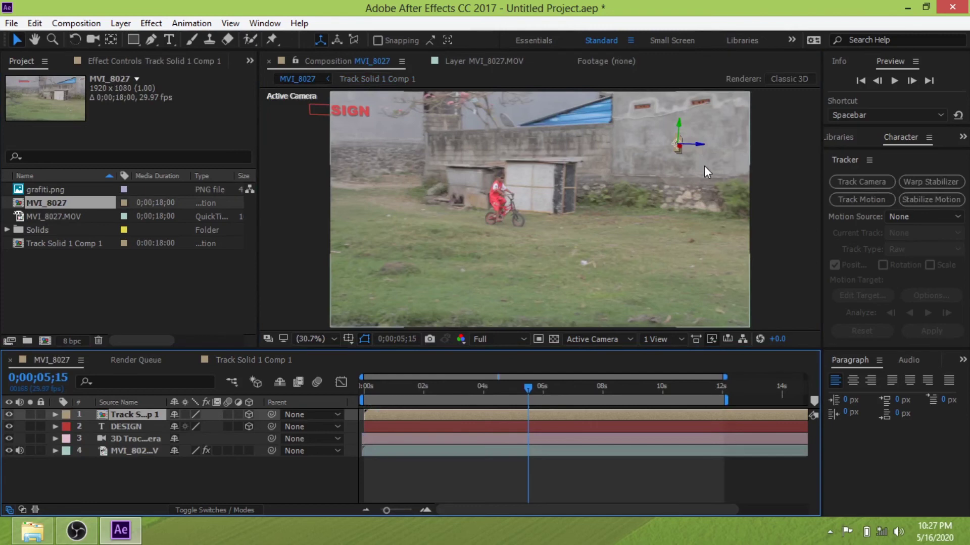
pyautogui.press('.')
pyautogui.press('.')
pyautogui.press('.')
pyautogui.press('.')
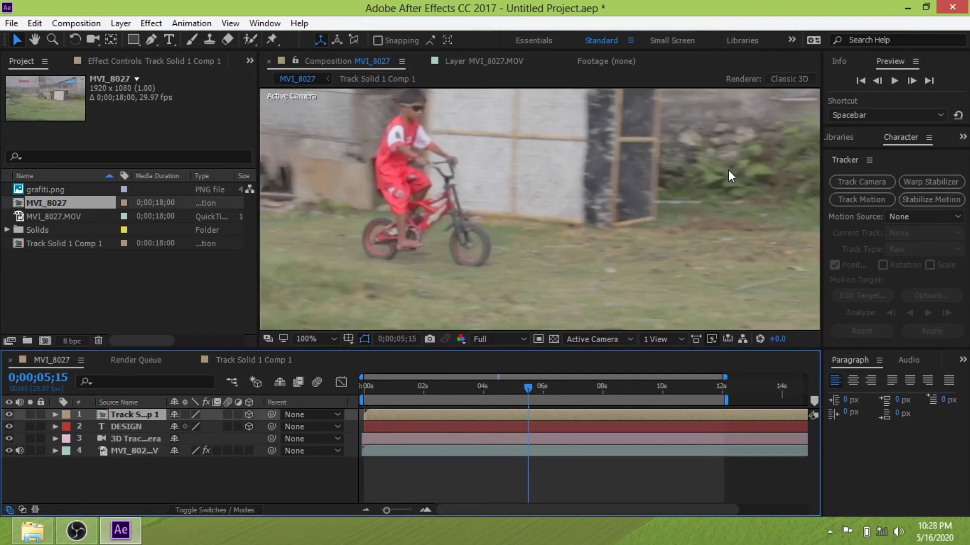
pyautogui.moveTo(731, 159); pyautogui.dragTo(457, 277)
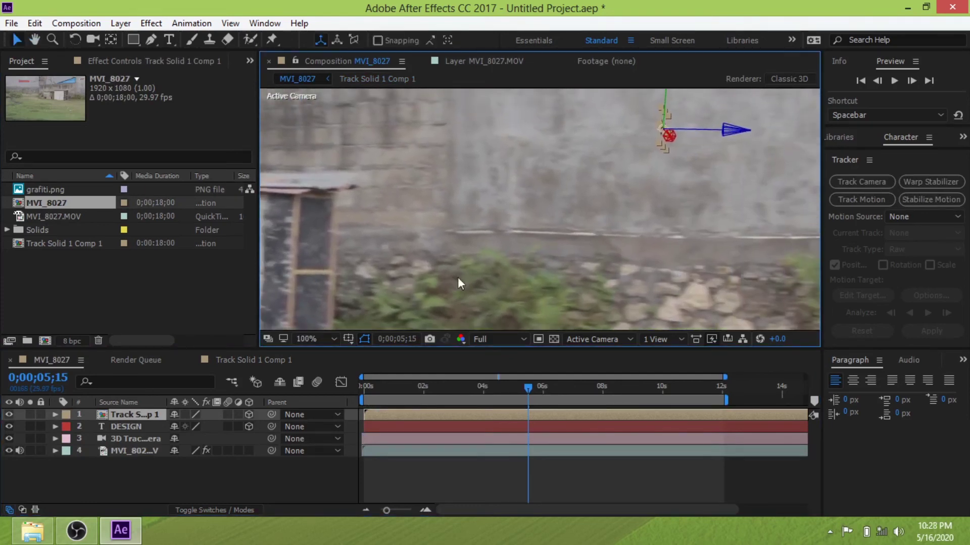
pyautogui.moveTo(594, 212); pyautogui.dragTo(504, 277)
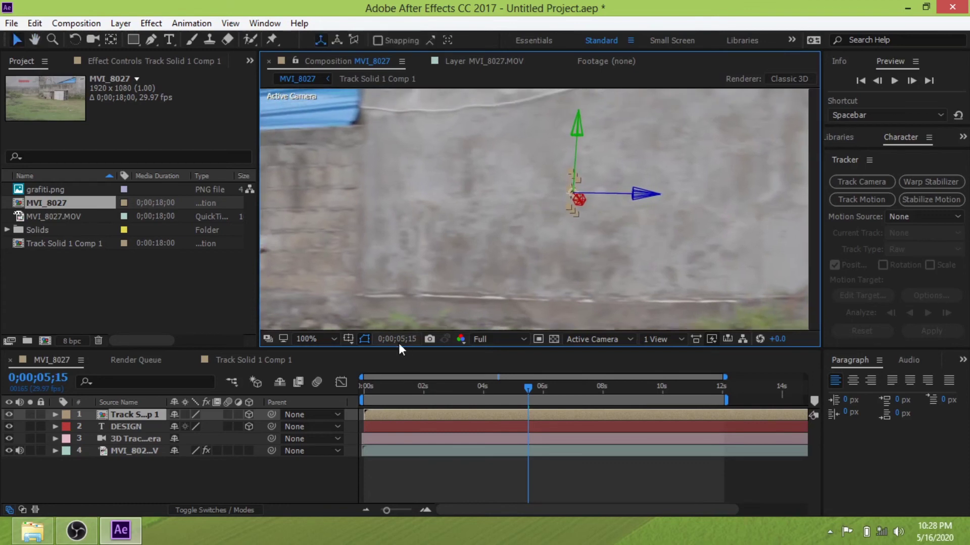
pyautogui.click(56, 415)
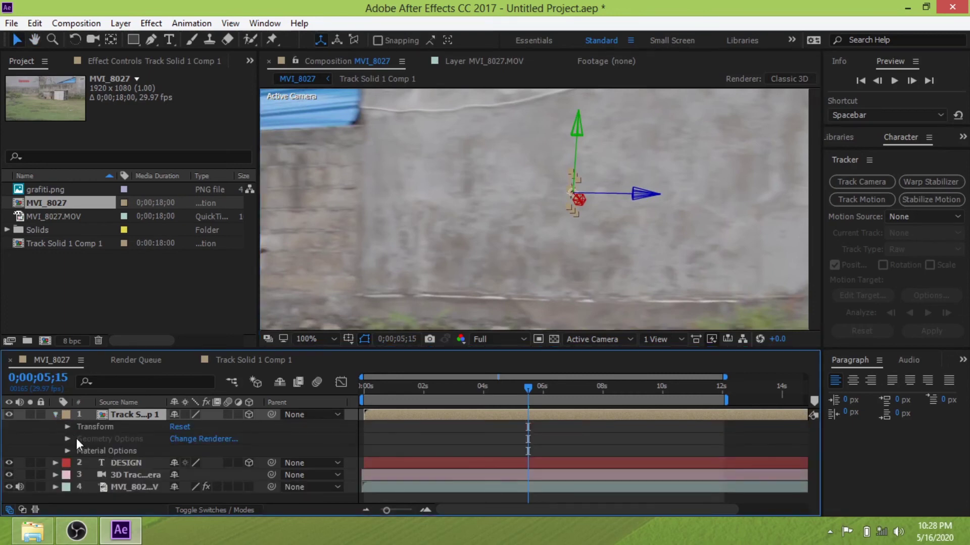
pyautogui.click(67, 427)
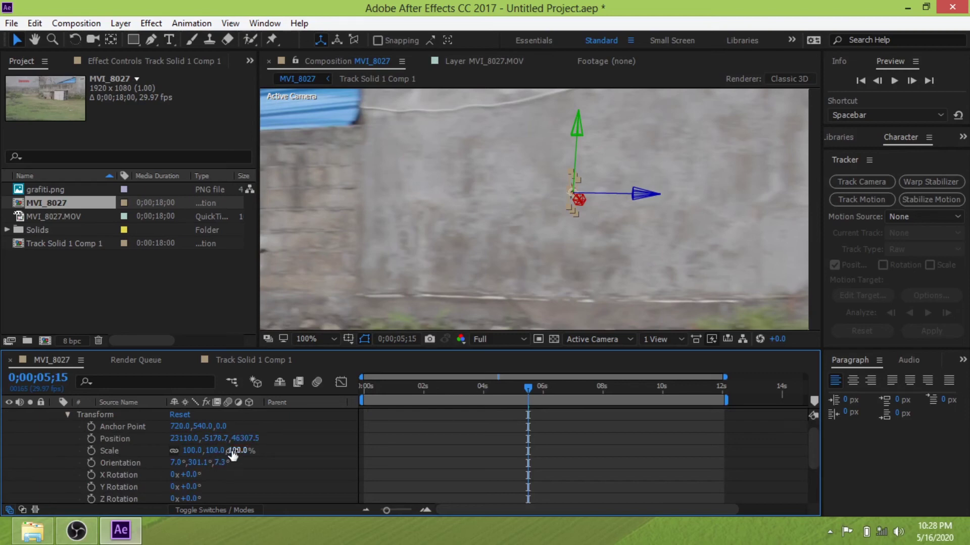
# Set the graffiti layer to 536% scale, 89° Y rotation, −4° Z rotation and 61% opacity
pyautogui.moveTo(237, 450); pyautogui.dragTo(516, 443)
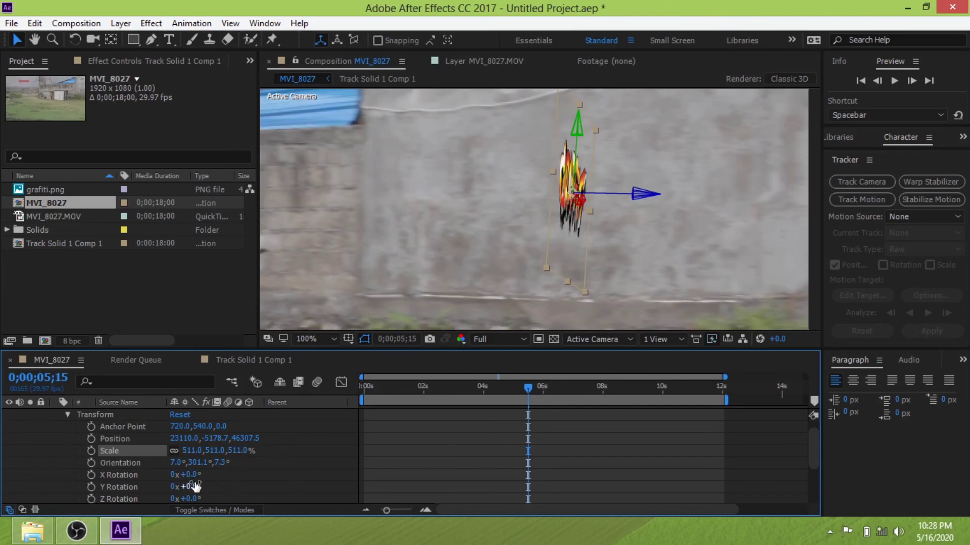
pyautogui.moveTo(198, 485); pyautogui.dragTo(252, 476)
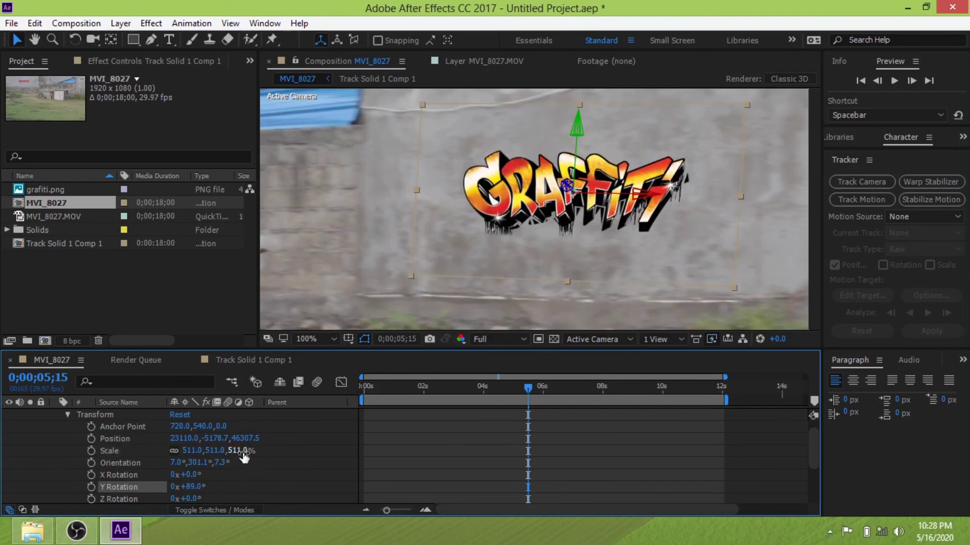
pyautogui.moveTo(244, 456); pyautogui.dragTo(259, 449)
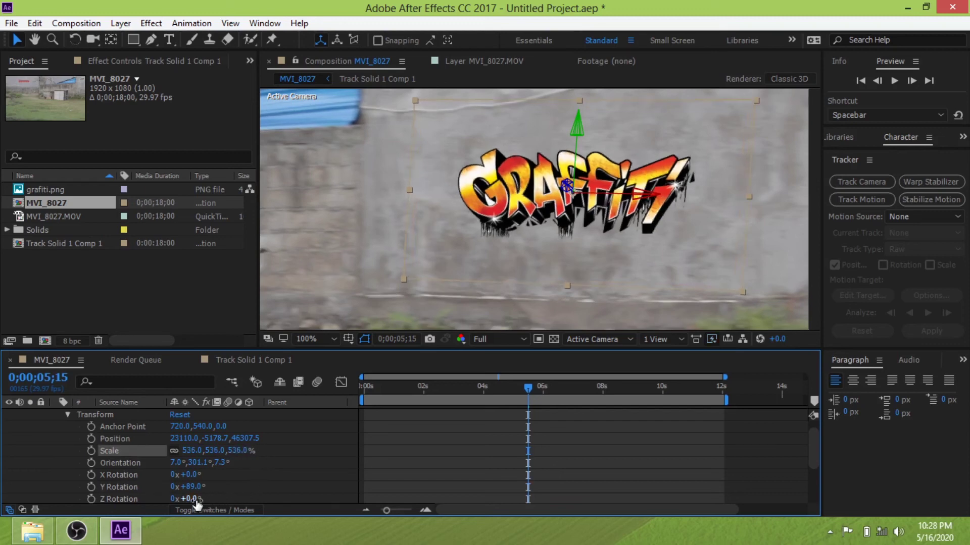
pyautogui.moveTo(194, 499); pyautogui.dragTo(148, 476)
pyautogui.scroll(-2, 261, 473)
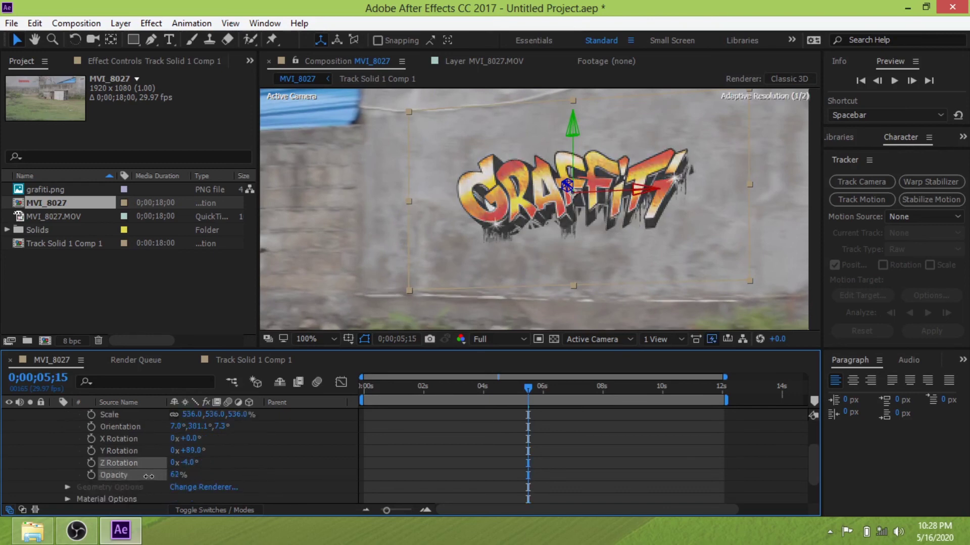
# Deselect the graffiti layer and play MVI_8027 from its first frame
pyautogui.click(317, 287)
pyautogui.scroll(-3, 513, 287)
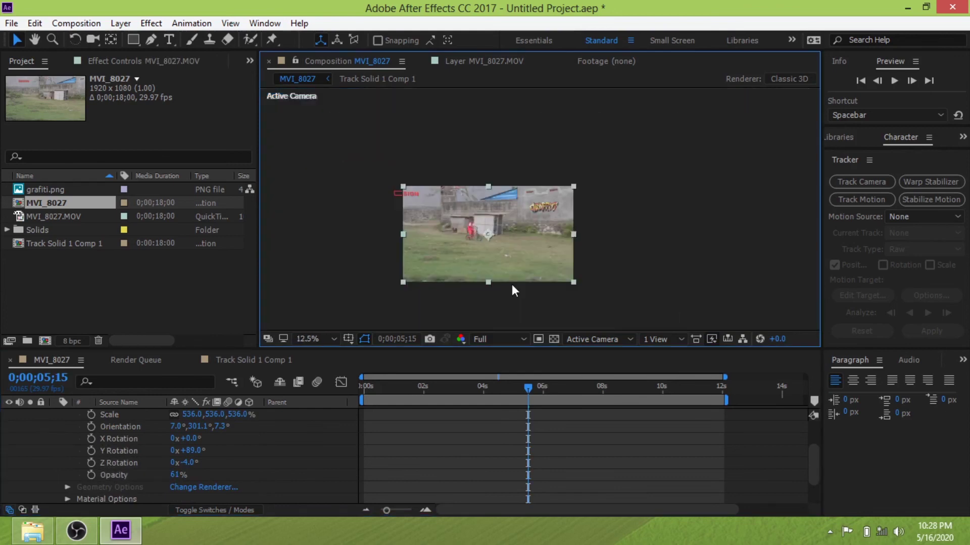
pyautogui.scroll(1, 513, 287)
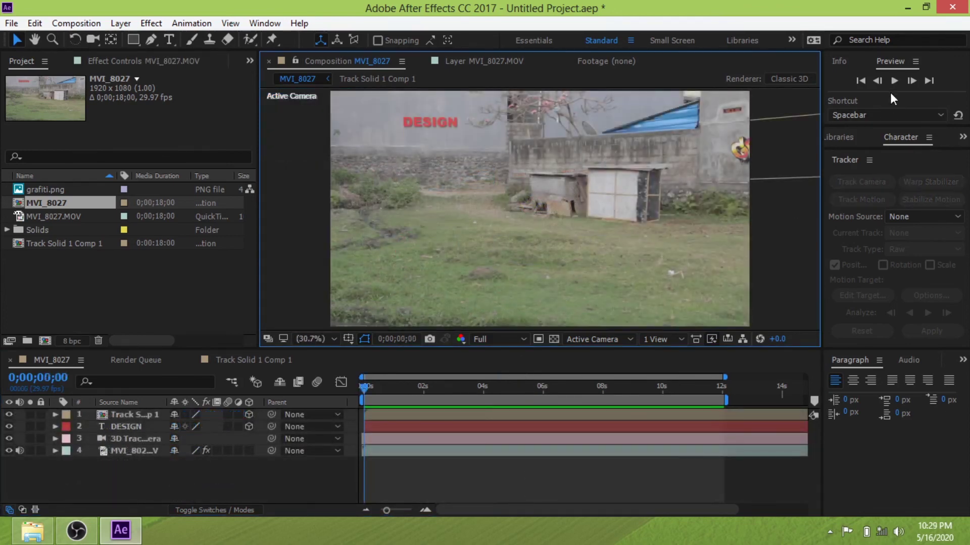
pyautogui.click(894, 82)
pyautogui.click(895, 84)
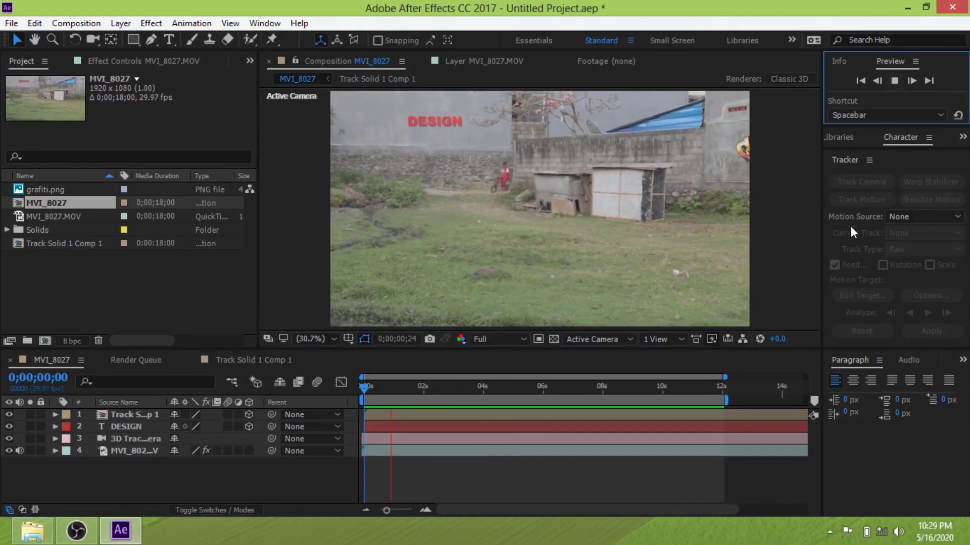